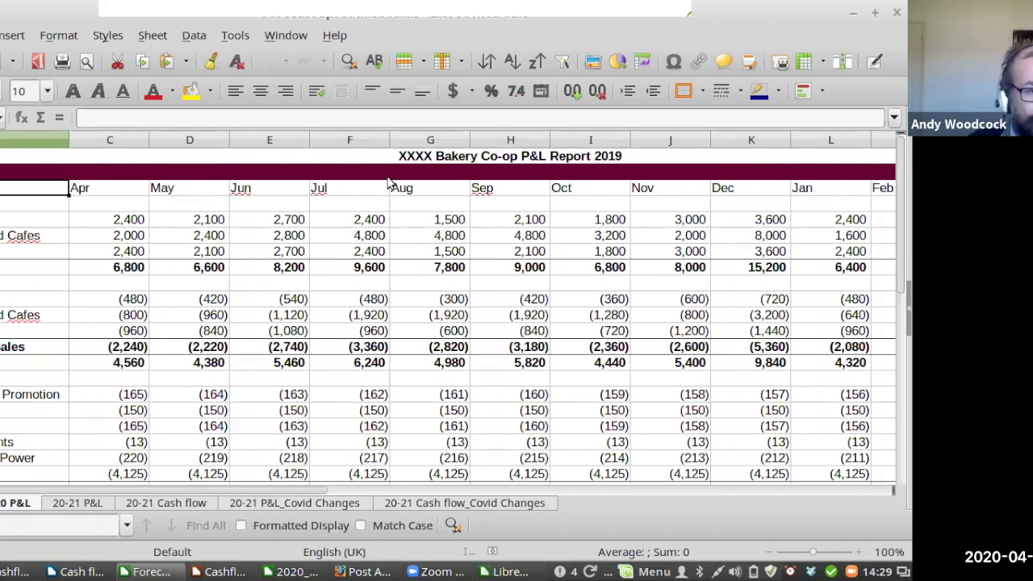
Examine the monthly columns of the 19-20 P&L report, starting from April
left_click(84, 196)
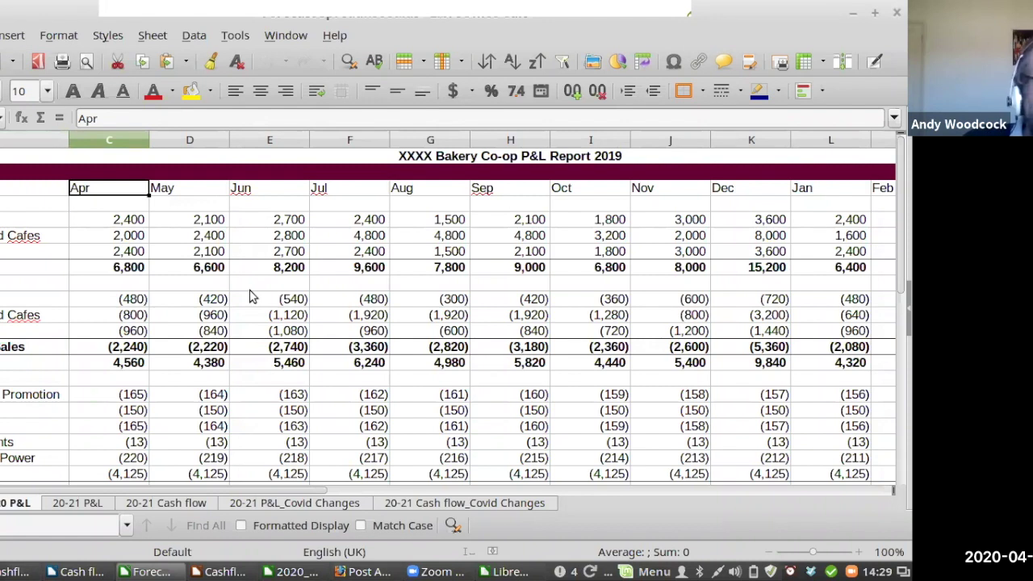
key("Right")
key("Right")
key("Right")
key("Right")
key("Right")
key("Right")
key("Left")
key("Left")
key("Left")
key("Left")
key("Left")
key("Left")
key("Left")
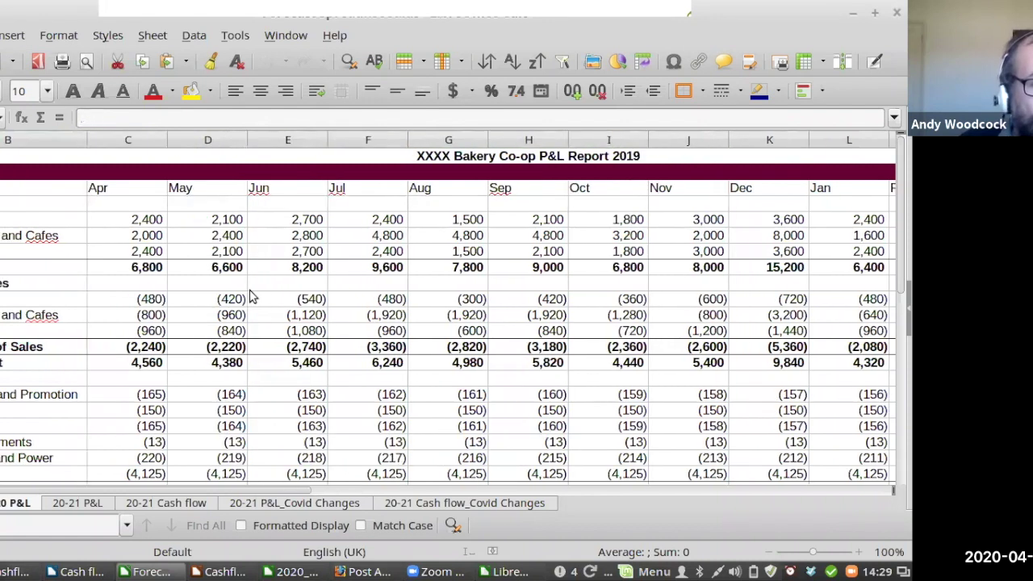
Review the row labels of the 19-20 P&L report from Own Shop sales through Total Sales and Total Cost of Sales to Gross Profit
key("Down")
key("Down")
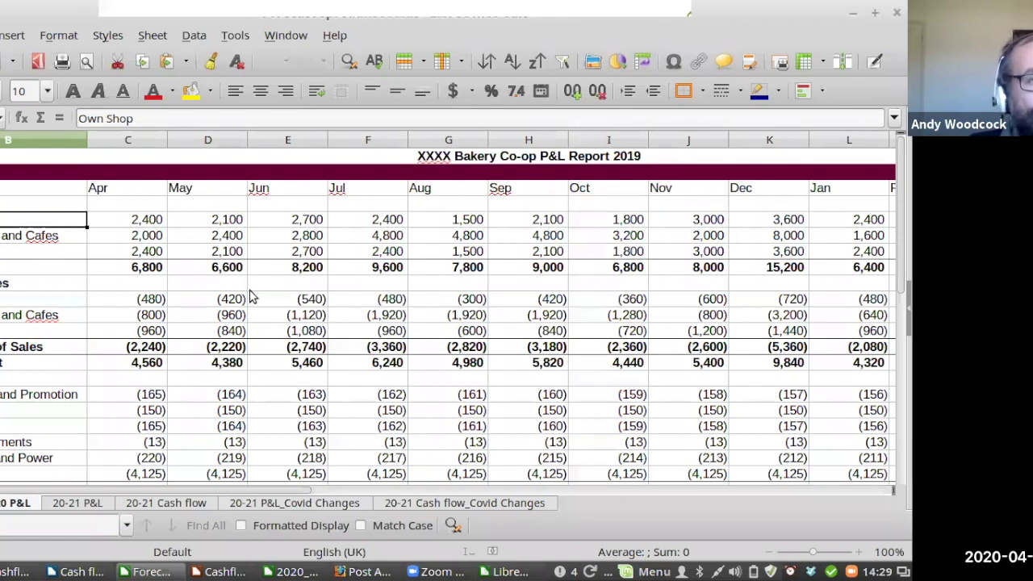
key("Up")
key("Down")
key("Down")
key("Down")
key("Down")
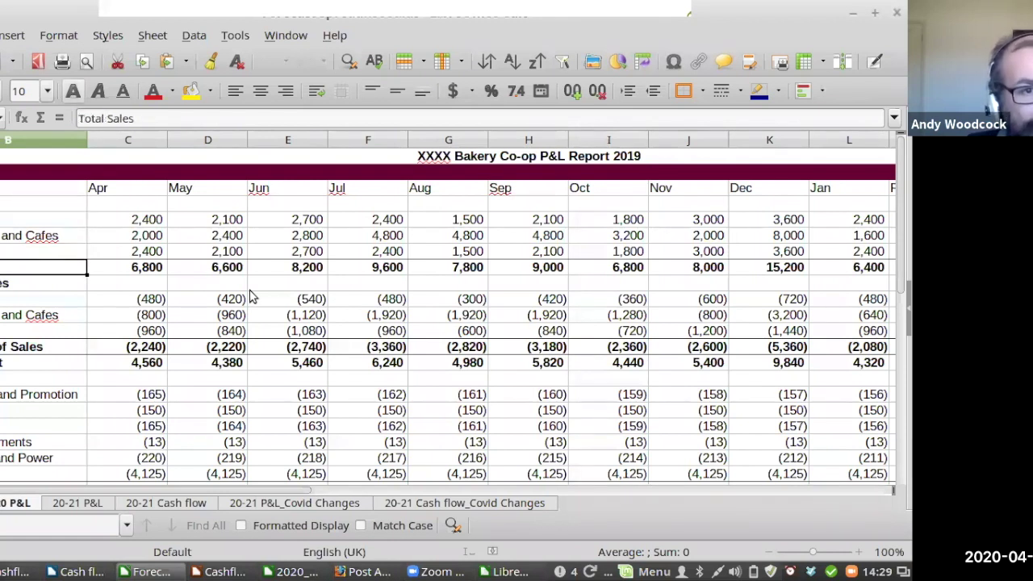
key("Down")
key("Down")
key("Down")
key("Down")
key("Down")
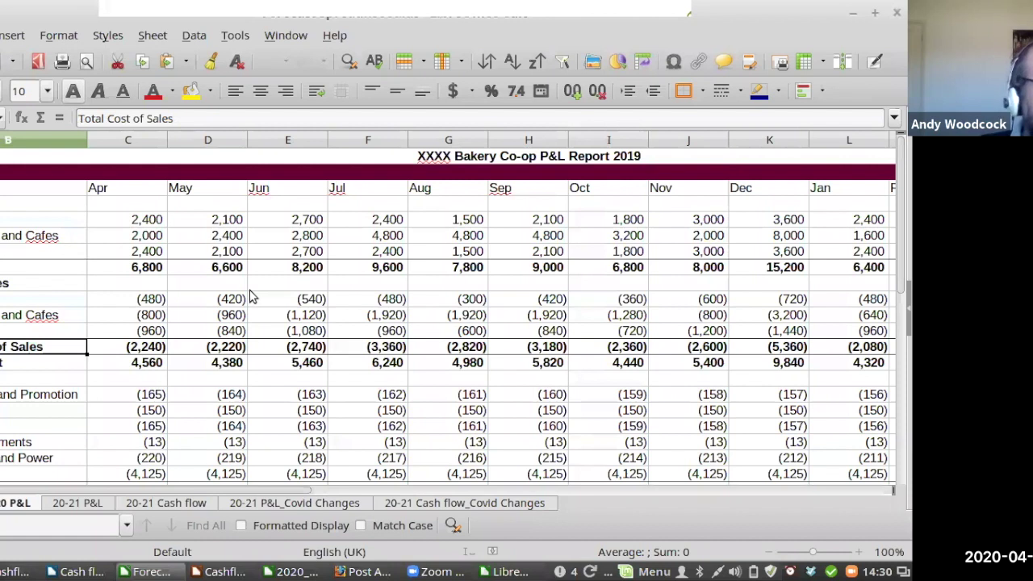
key("Down")
key("Down")
key("Down")
key("Down")
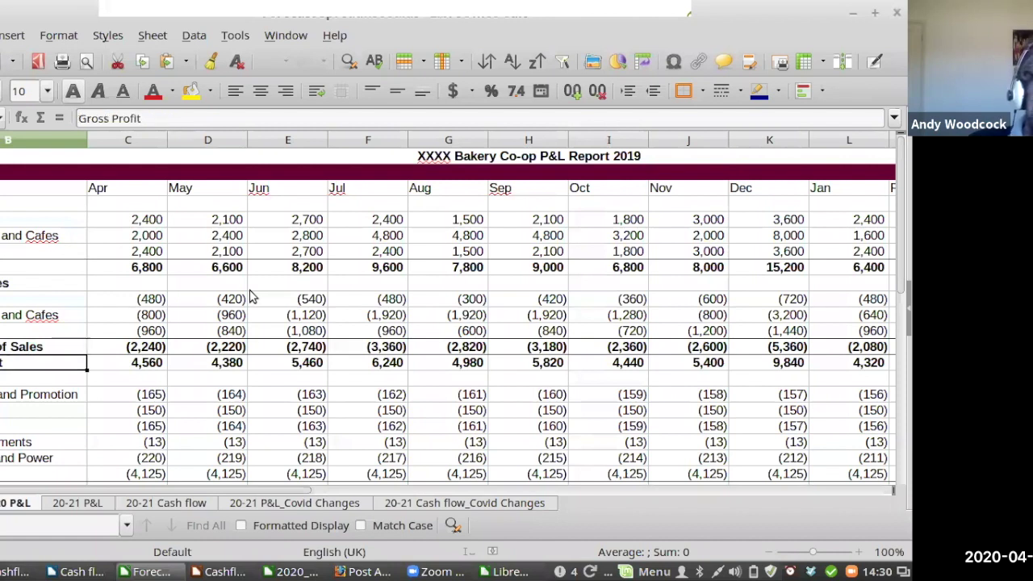
Review the overhead and profit rows to the end of the 19-20 P&L report and return to its title
key("Down")
key("Down")
key("Down")
key("Down")
key("Down")
key("Down")
key("Down")
key("Down")
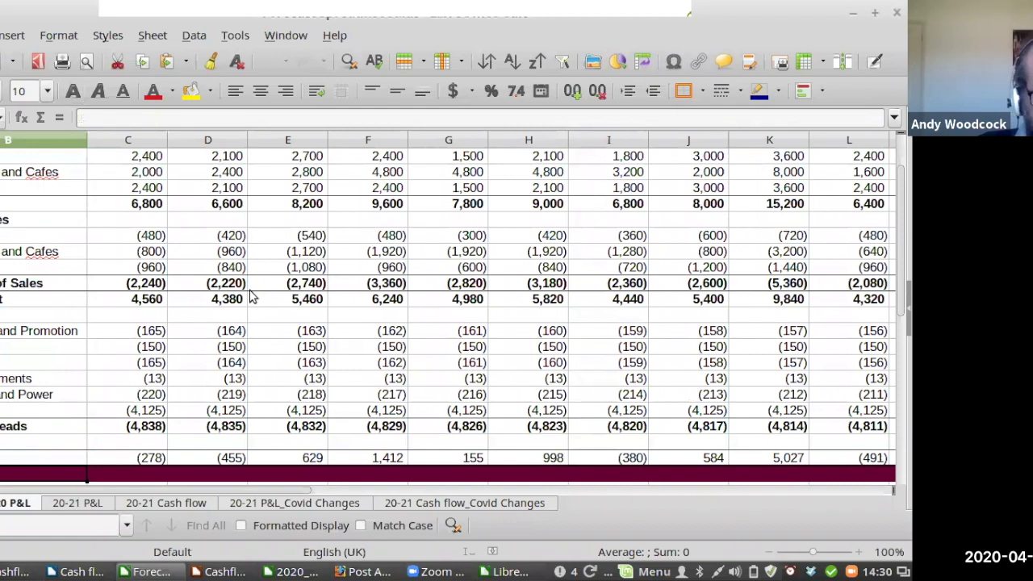
key("Up")
key("Up")
key("Up")
key("Up")
key("Up")
key("Up")
key("Up")
key("Up")
key("Up")
key("Up")
key("Up")
key("Up")
key("Up")
key("Up")
key("Up")
key("Up")
key("Up")
key("Up")
key("Up")
key("Up")
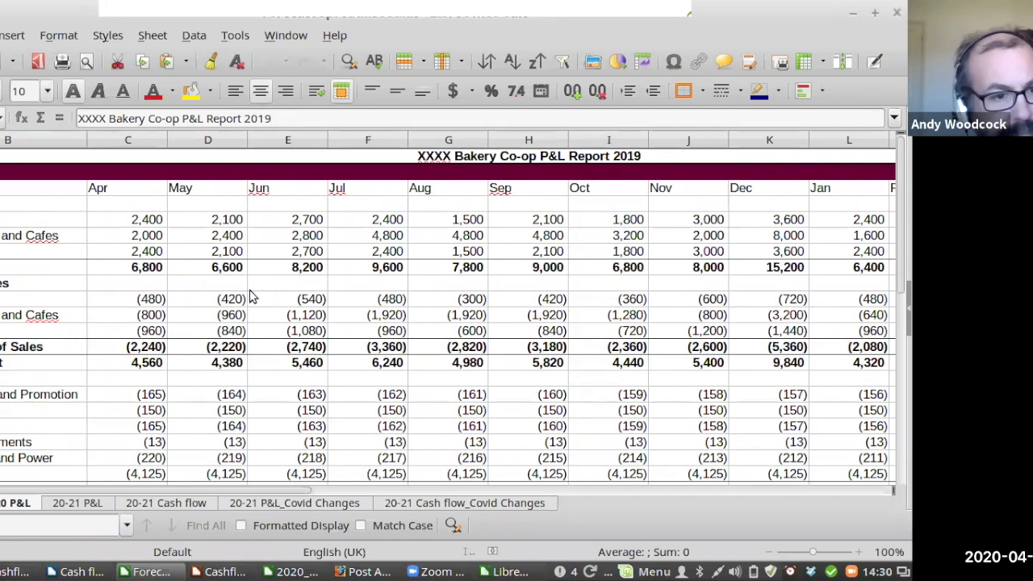
Open the 20-21 P&L sheet and review the predicted sales increase percentages for own shop, restaurants and cafes, and wholesale
left_click(68, 507)
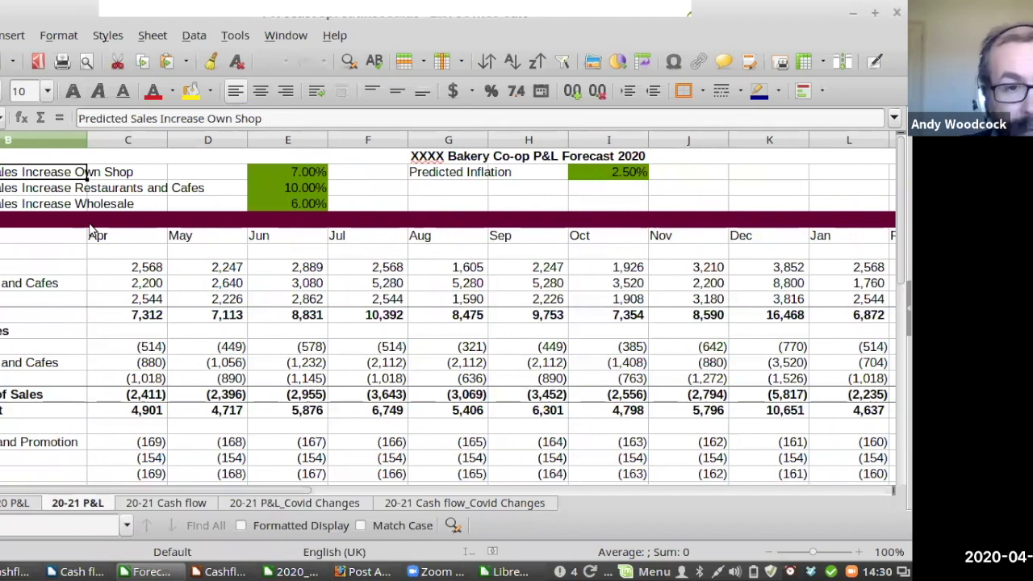
key("Right")
key("Right")
key("Right")
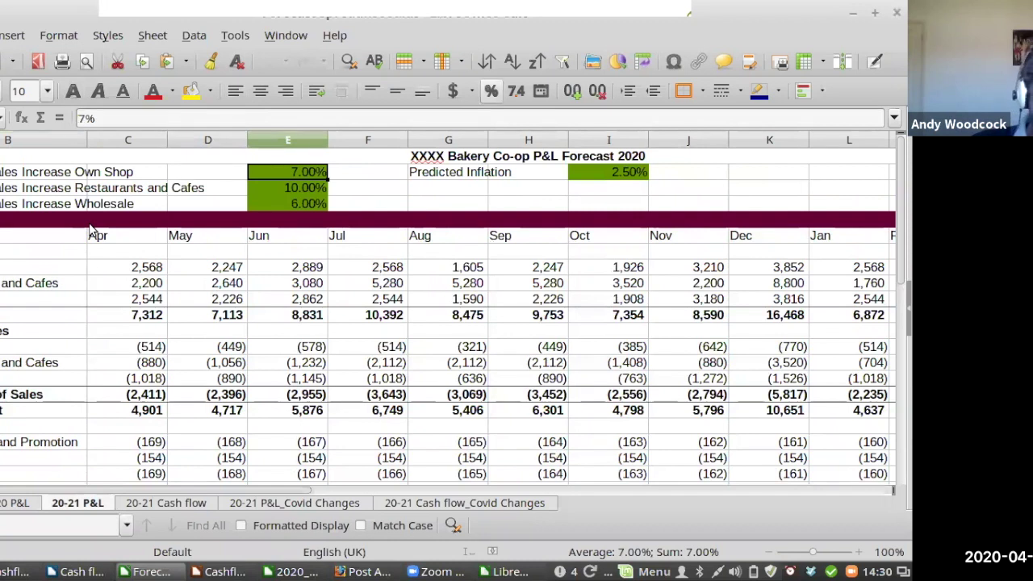
key("Down")
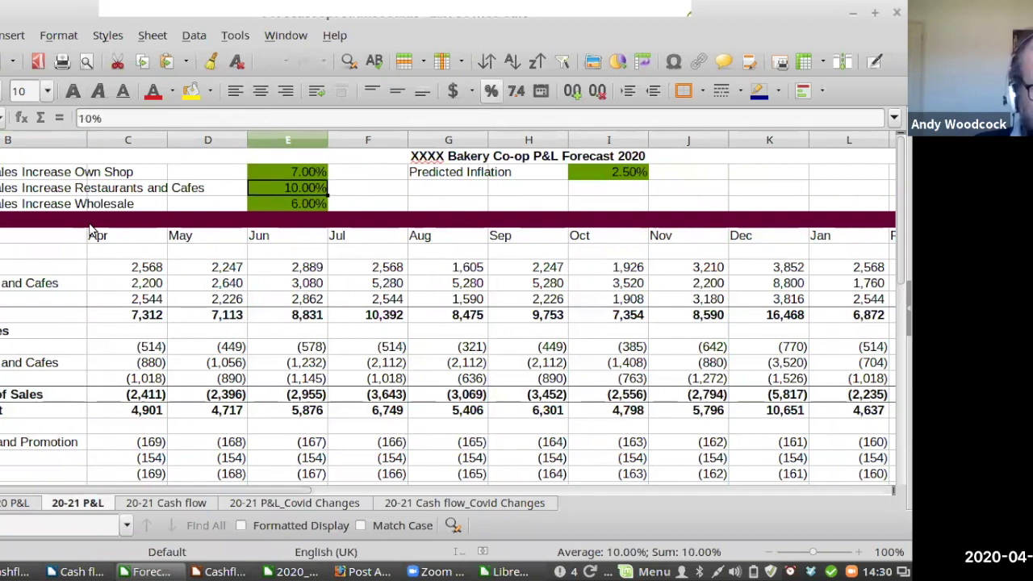
key("Down")
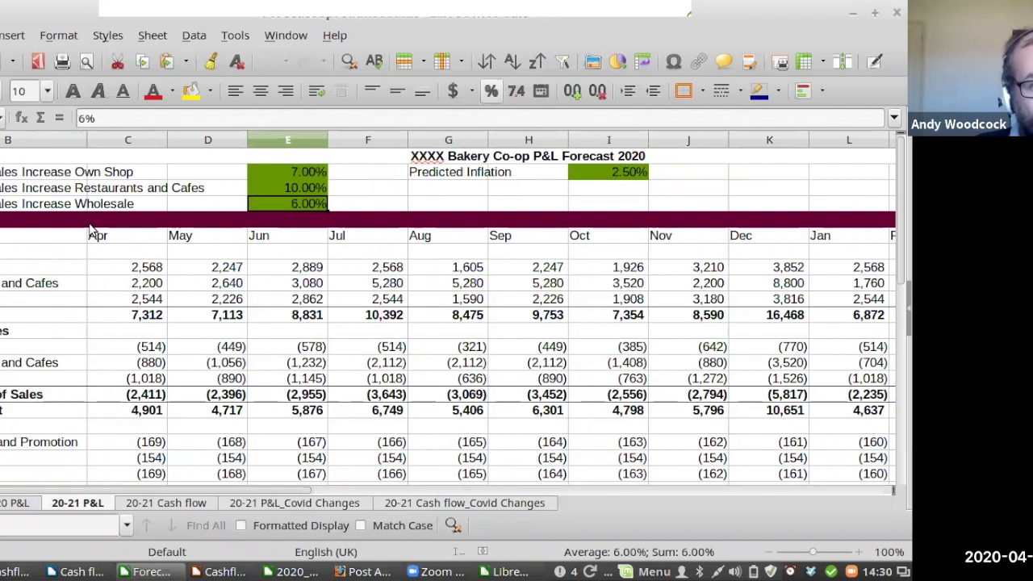
key("Down")
key("Down")
key("Down")
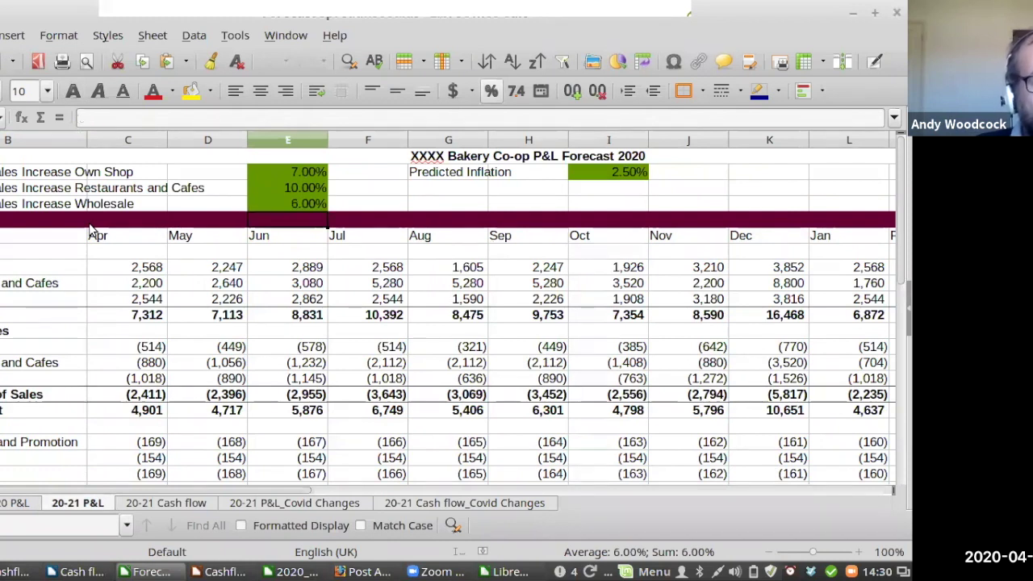
Inspect the April formulas for the three sales lines and the own shop cost of sales on the 20-21 P&L sheet
key("Left")
key("Left")
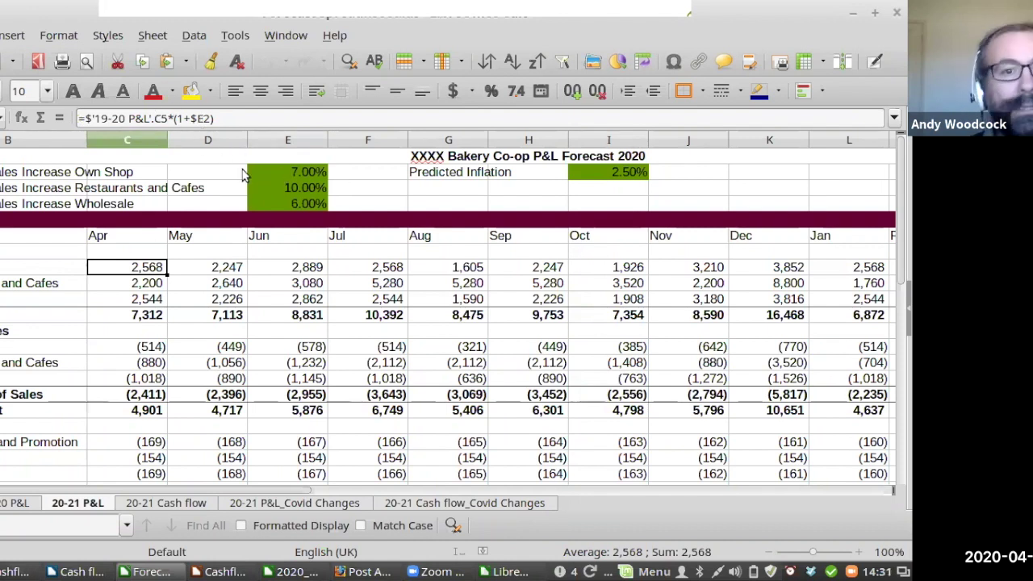
left_click(134, 284)
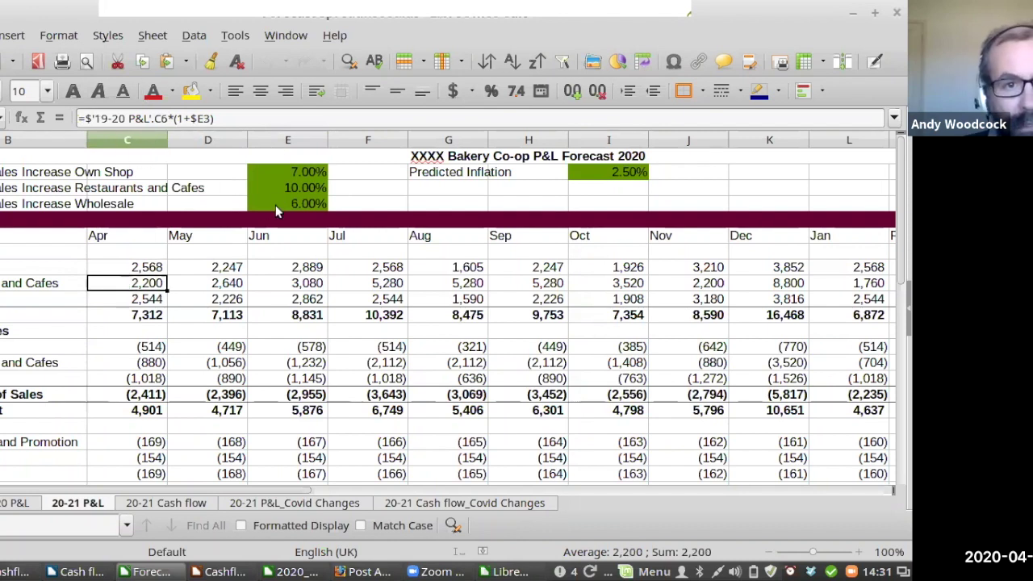
left_click(116, 300)
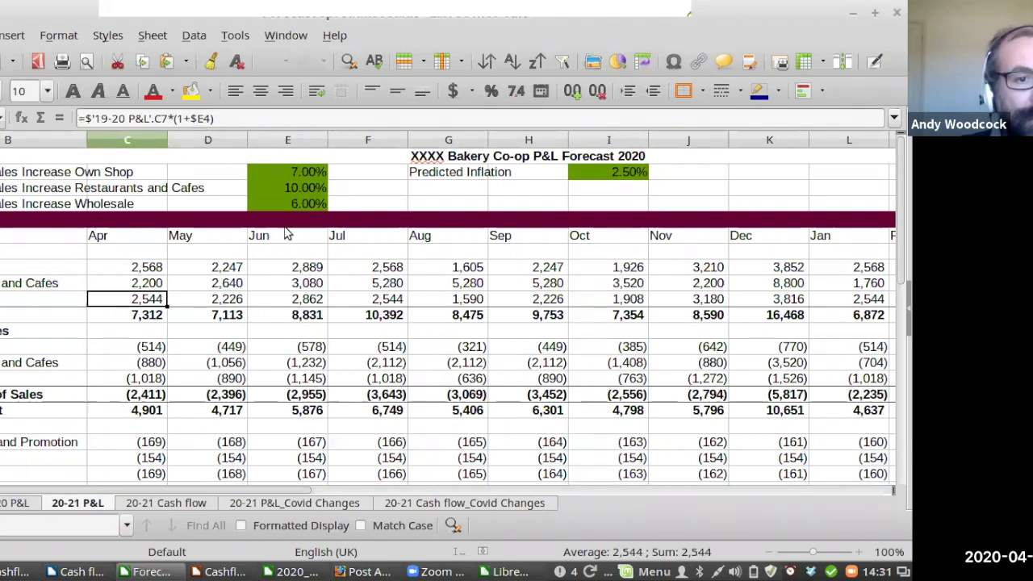
left_click(145, 348)
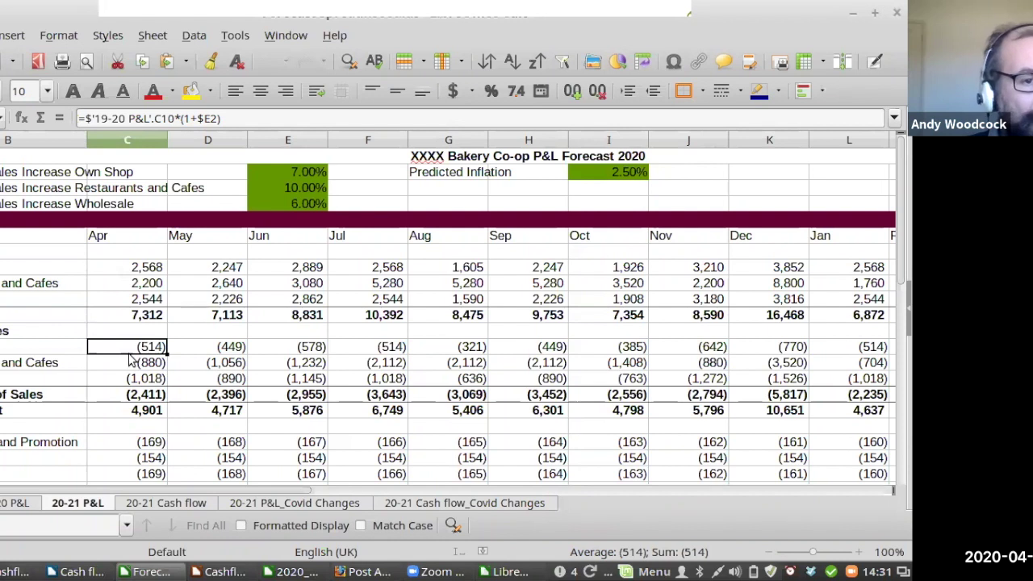
left_click(119, 270)
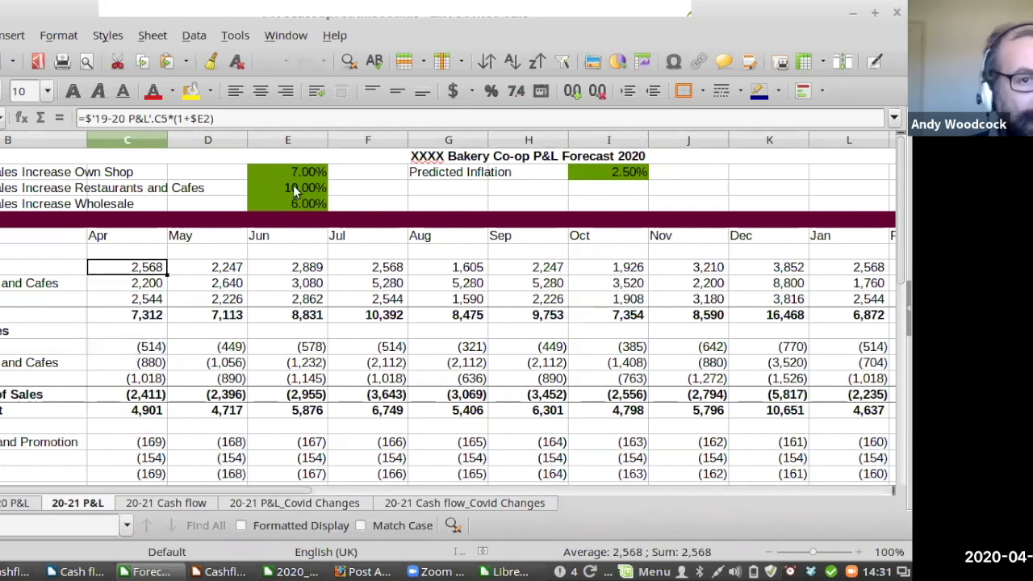
left_click(113, 349)
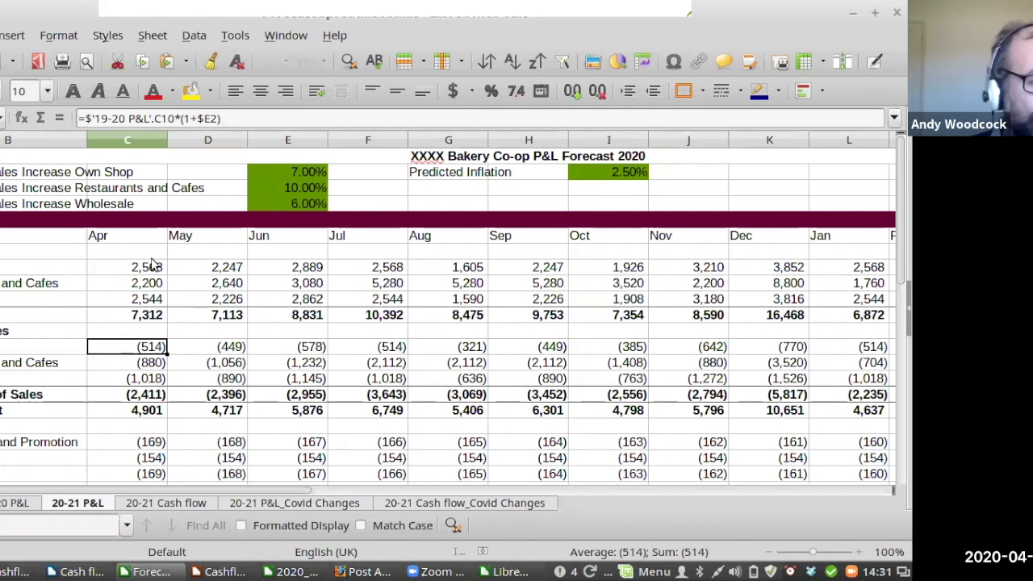
Inspect the April promotion overhead formula and compare it with the predicted inflation rate
scroll(46, 356, "down", 1)
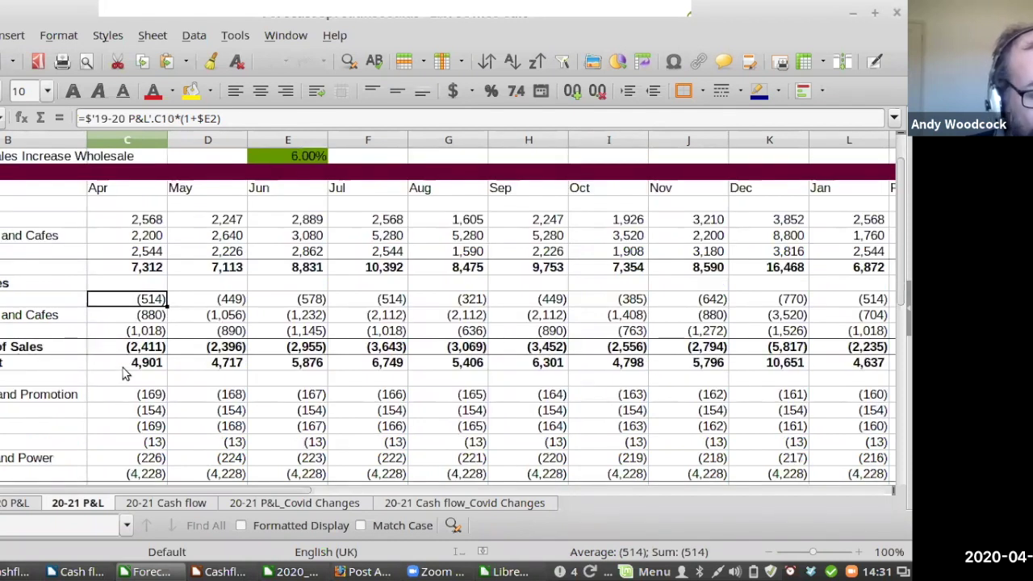
left_click(129, 396)
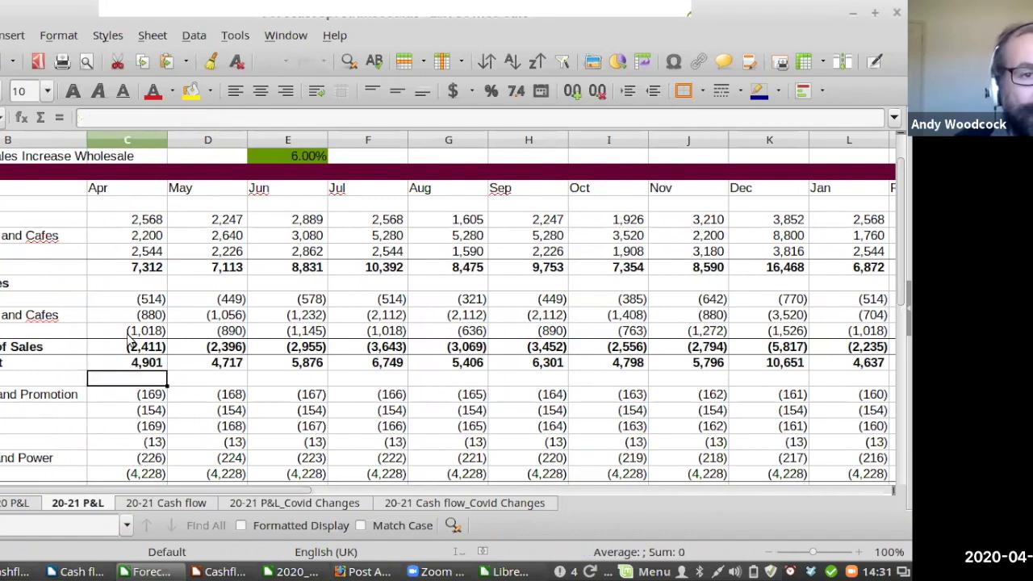
scroll(290, 329, "up", 1)
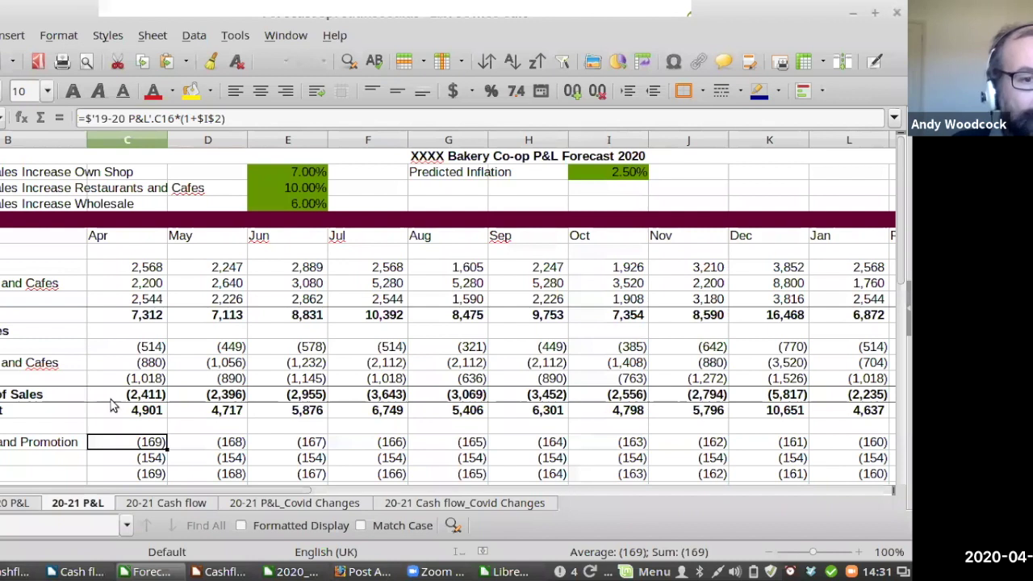
scroll(113, 439, "down", 2)
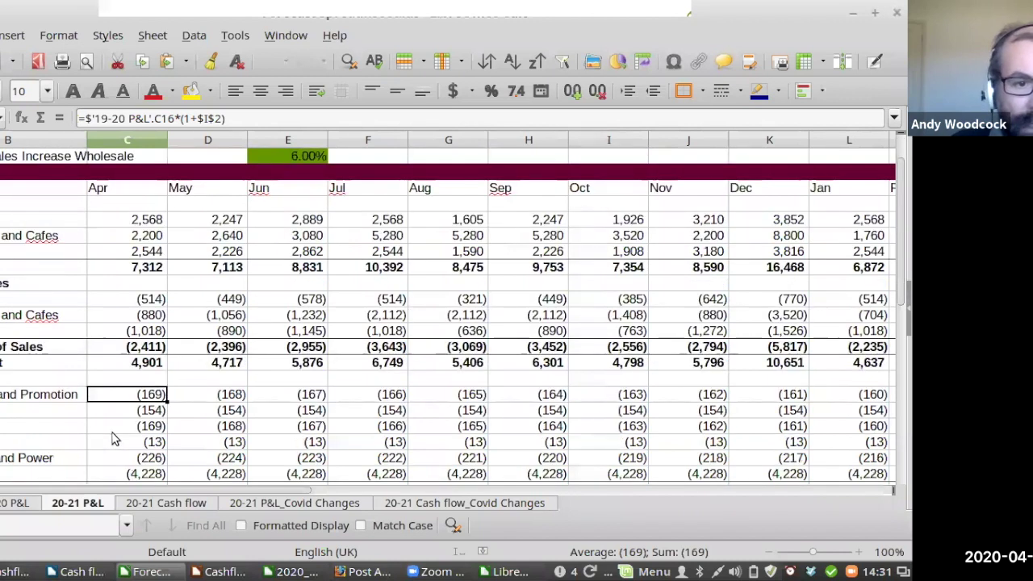
scroll(67, 443, "up", 1)
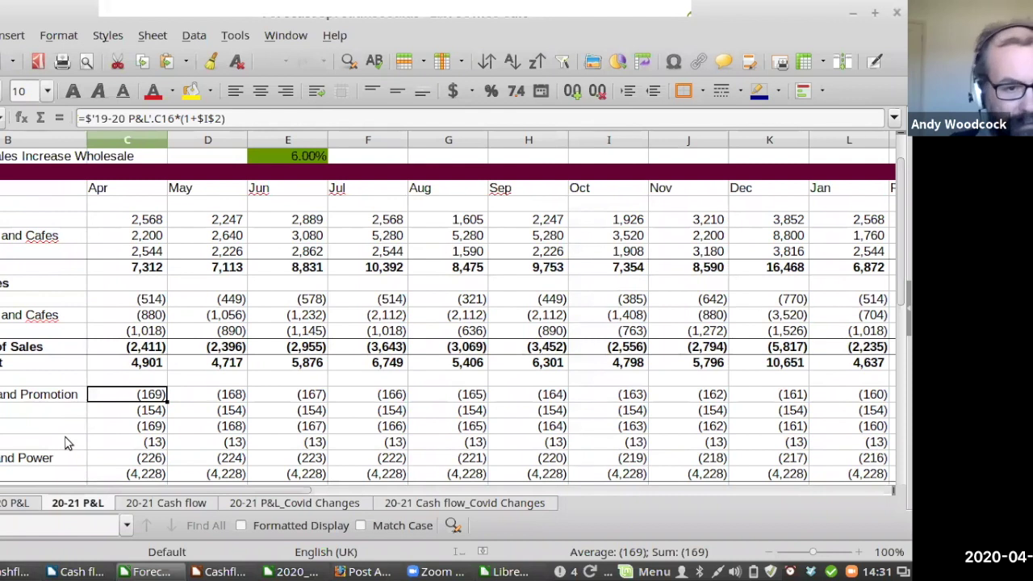
Switch to the LibreOffice cash flow forecast presentation and advance to the Method 2 slide
key("alt+Tab")
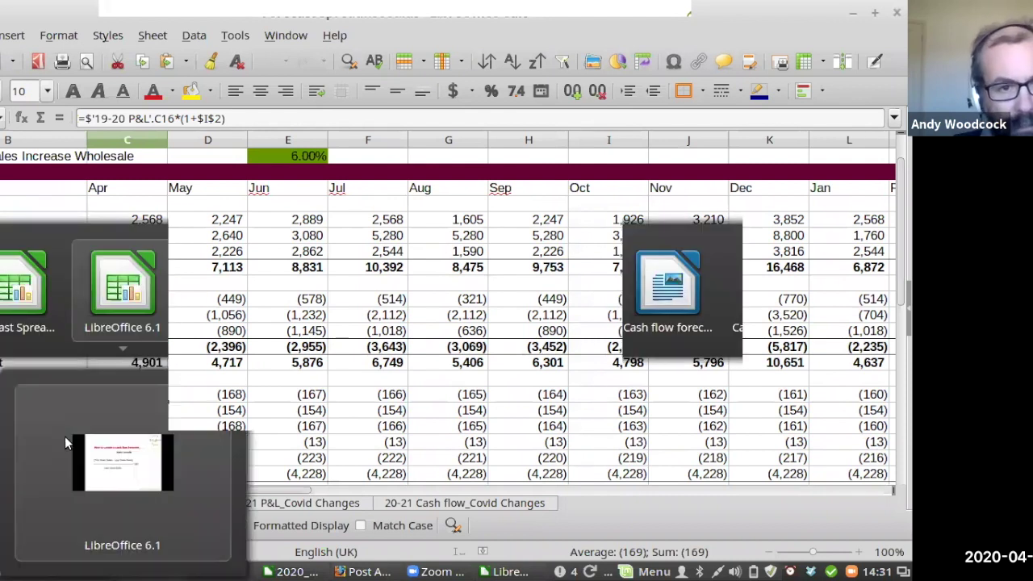
left_click(68, 443)
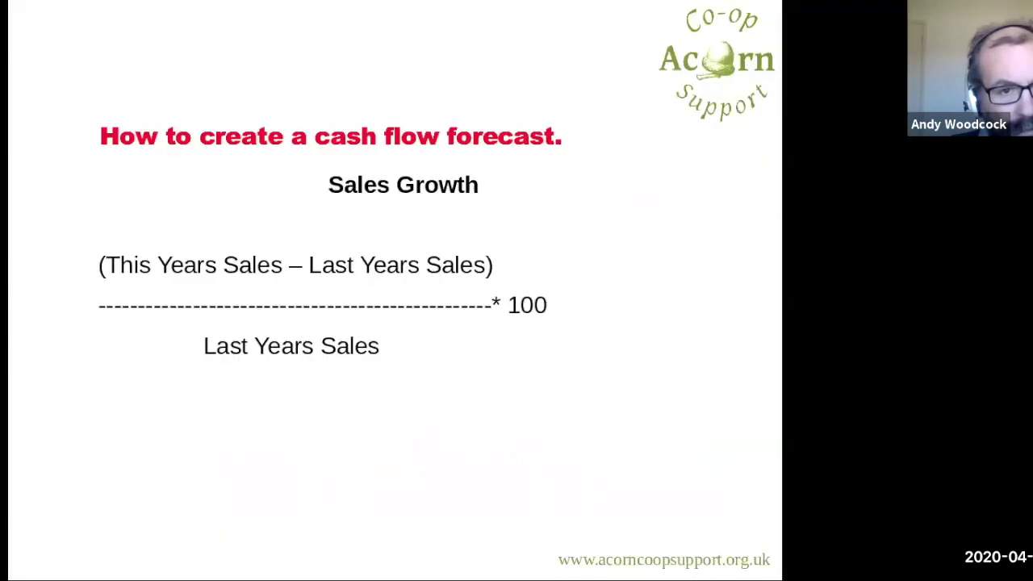
key("Right")
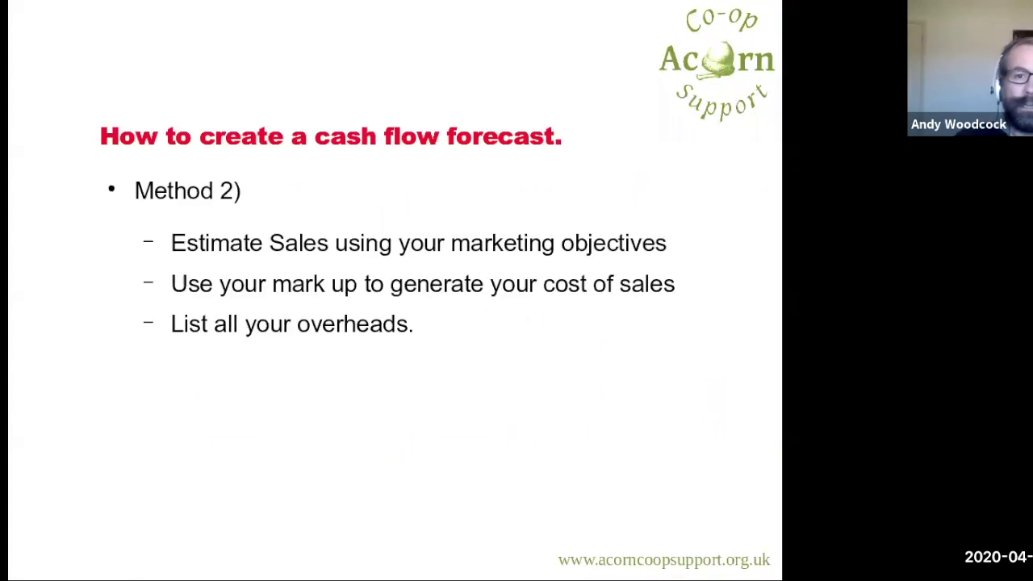
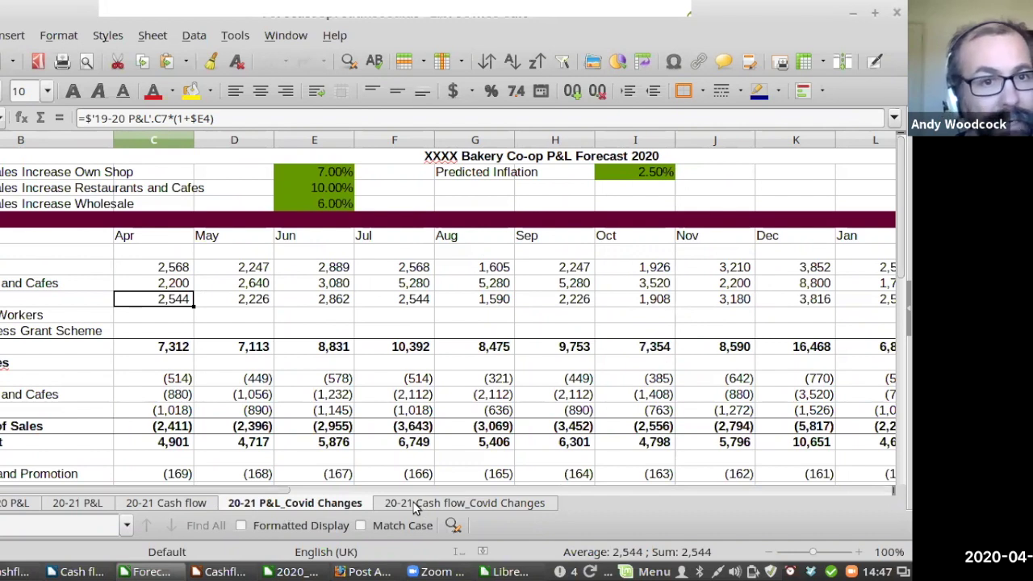
Set the own shop sales for April through August to 0 on the 20-21 P&L_Covid Changes sheet
left_click(163, 275)
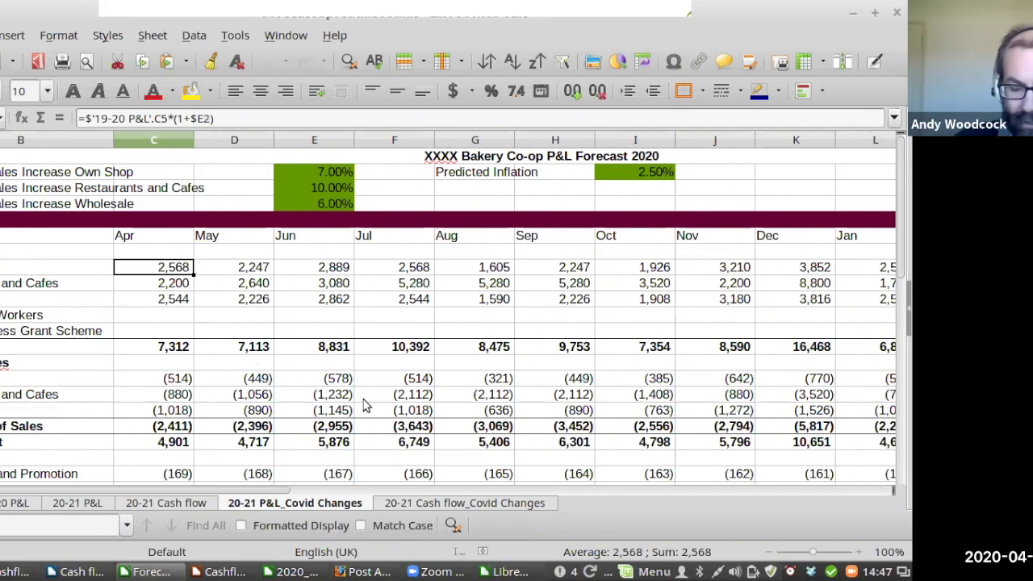
key("0")
key("Tab")
key("0")
key("Tab")
key("0")
key("Tab")
key("0")
key("Tab")
key("0")
key("Tab")
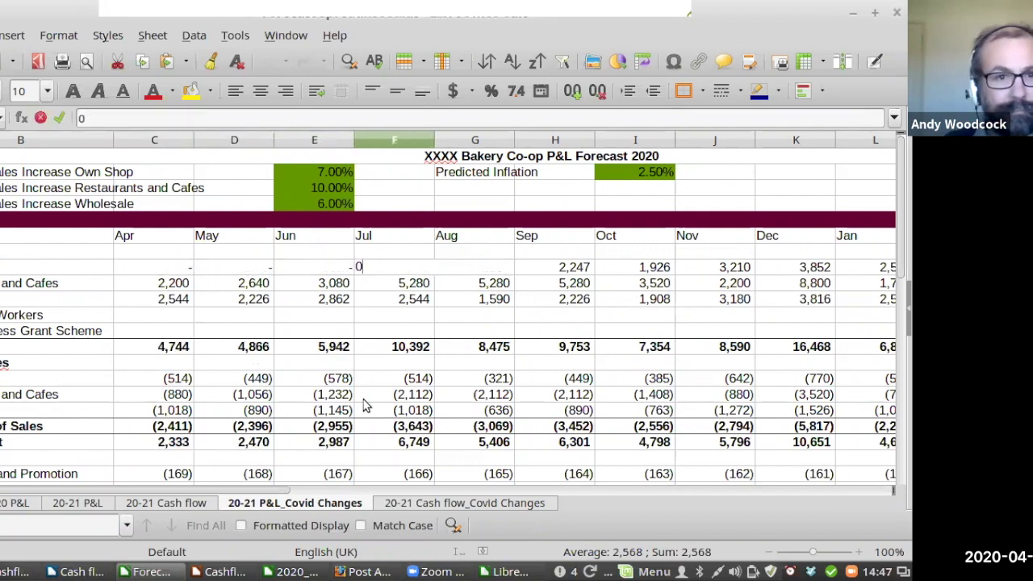
type("0")
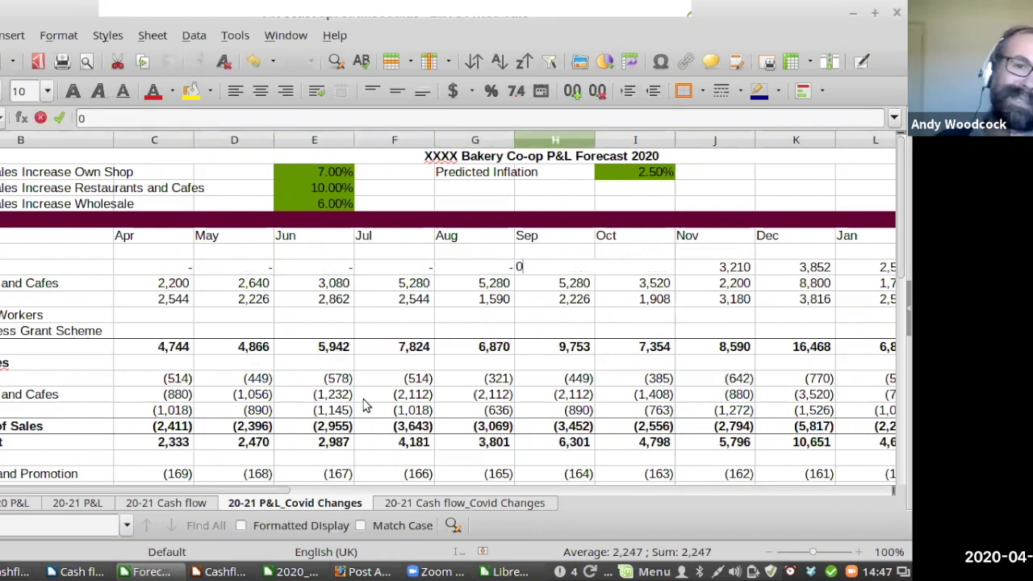
key("Tab")
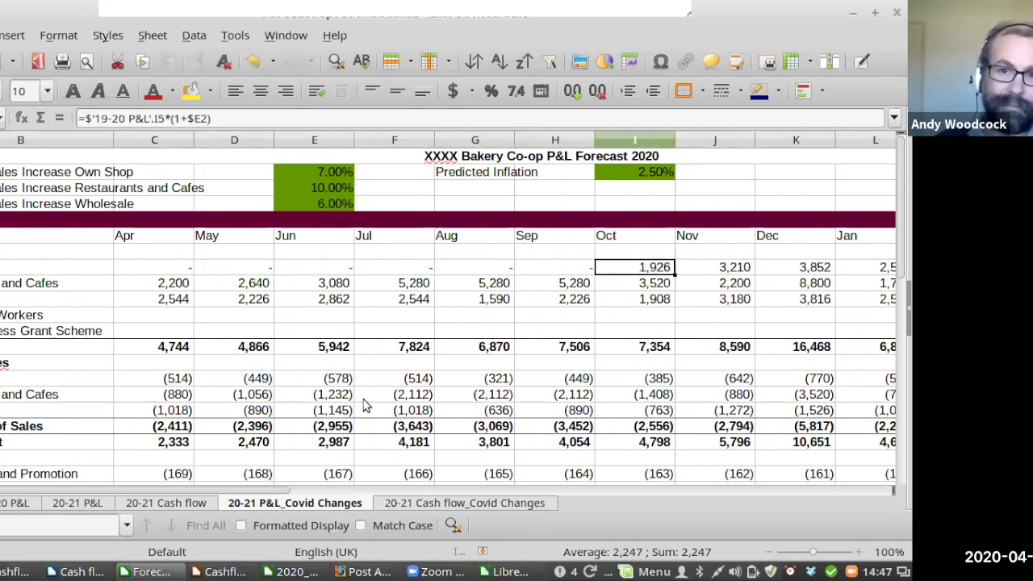
key("Left")
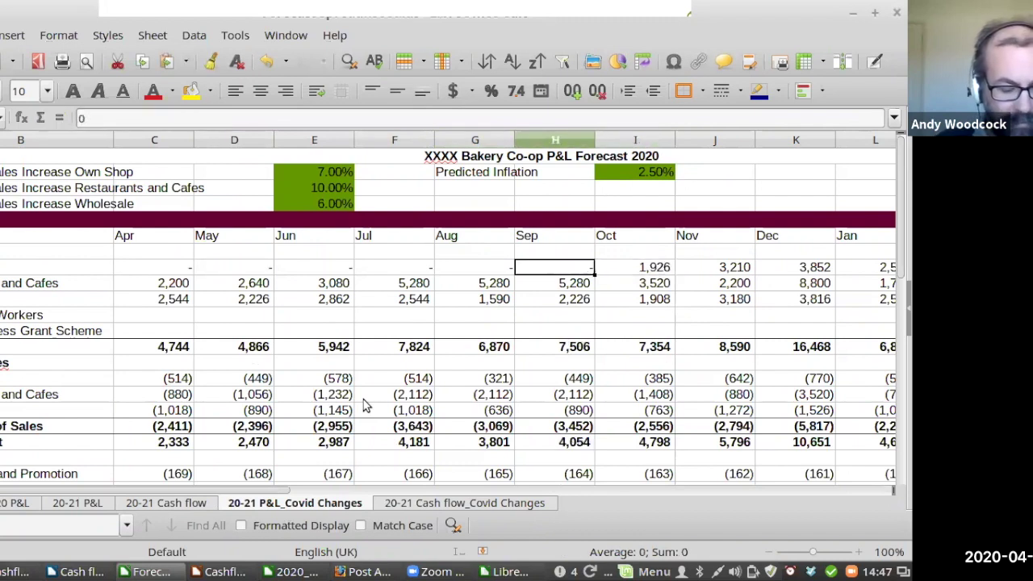
key("ctrl+z")
Set the restaurants and cafes sales for April through November to 0
key("Left")
key("Left")
key("Left")
key("Left")
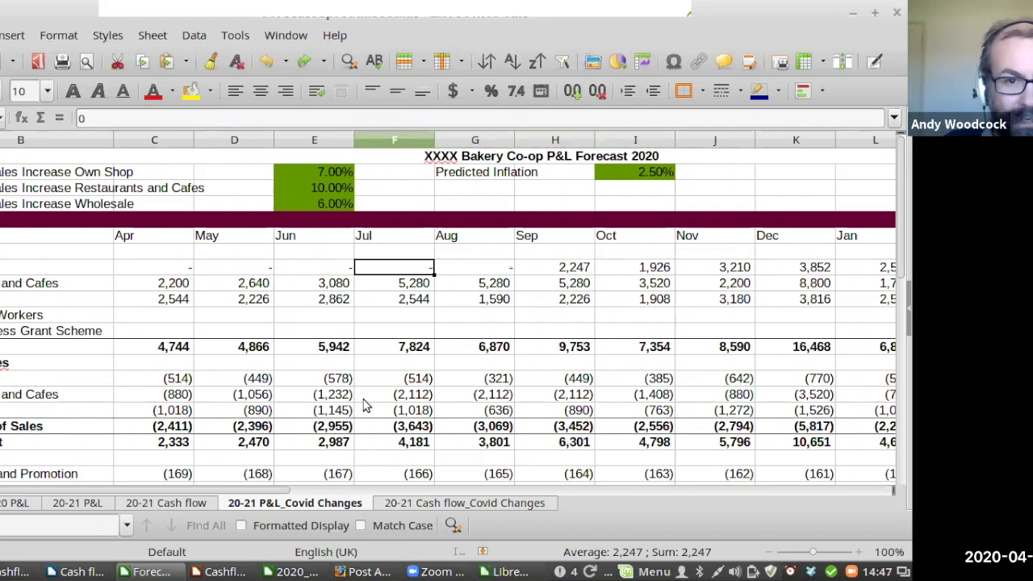
key("Left")
key("Down")
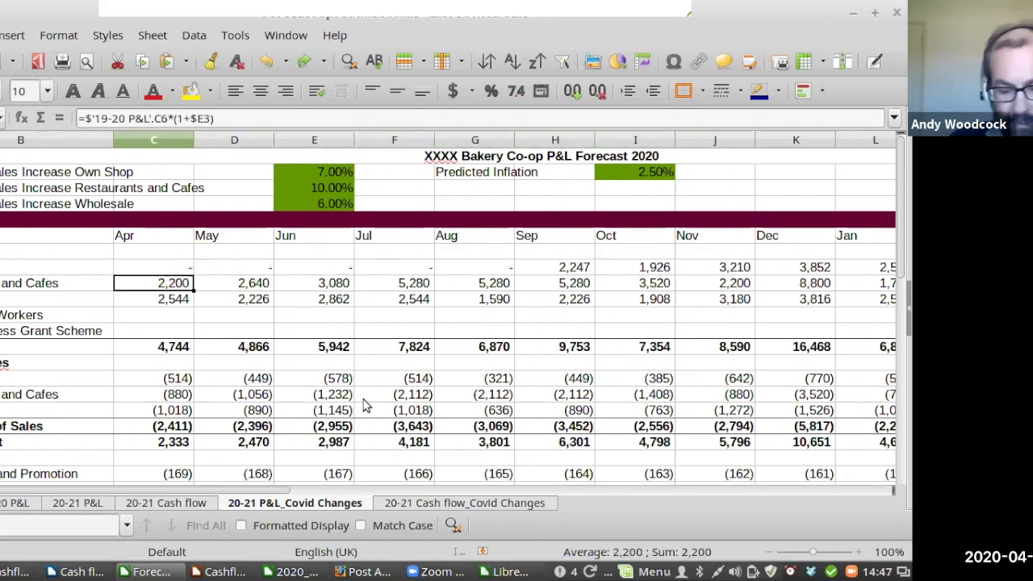
key("0")
key("Tab")
key("0")
key("Tab")
key("0")
key("Tab")
key("0")
key("Tab")
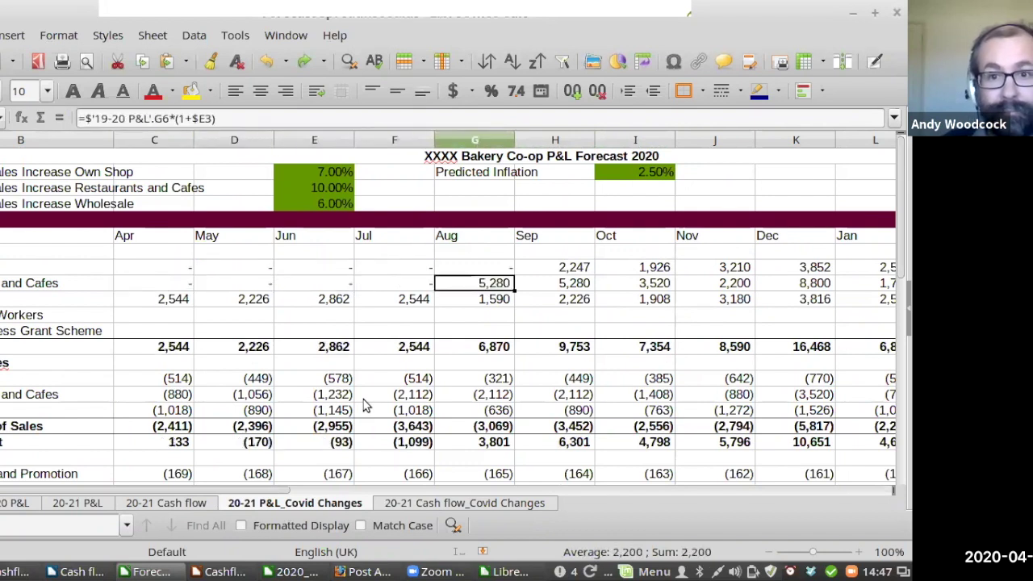
key("0")
key("Tab")
type("0")
key("Tab")
type("0")
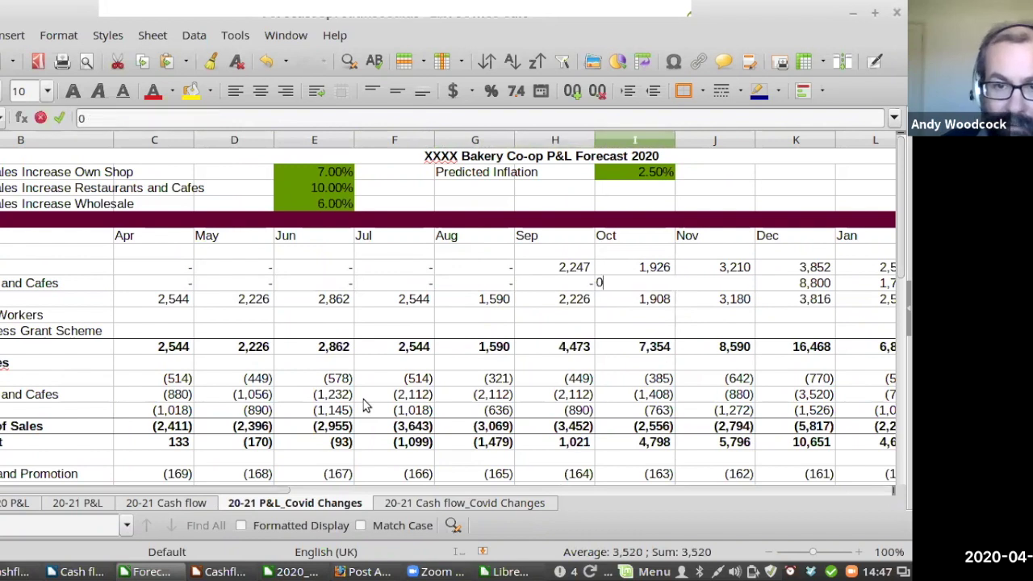
key("Tab")
type("0")
key("Tab")
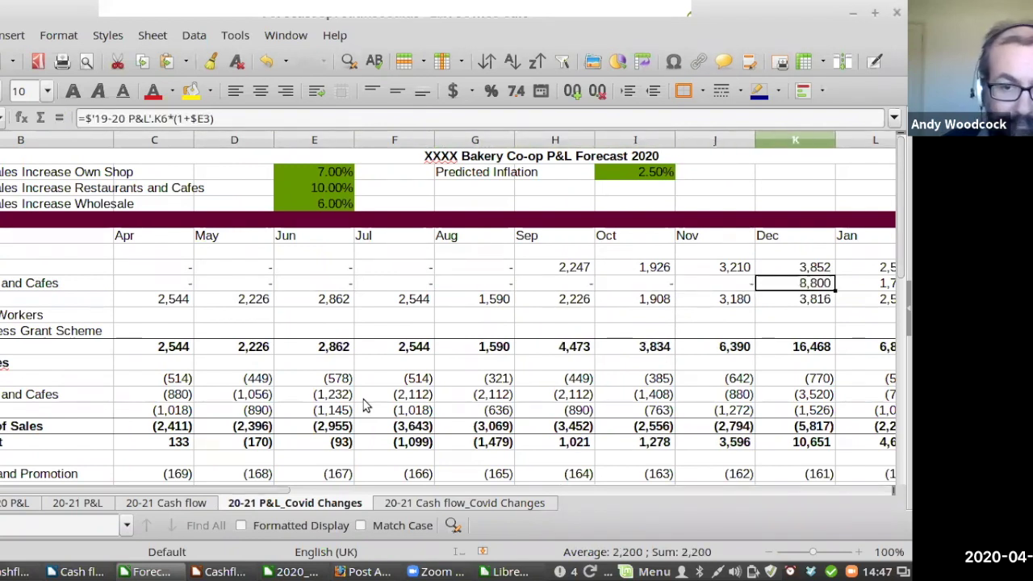
Increase the April wholesale sales by 20% by extending its formula with *1.2
key("Down")
key("Left")
key("Left")
key("Left")
key("Left")
key("Left")
key("Left")
key("Left")
key("Left")
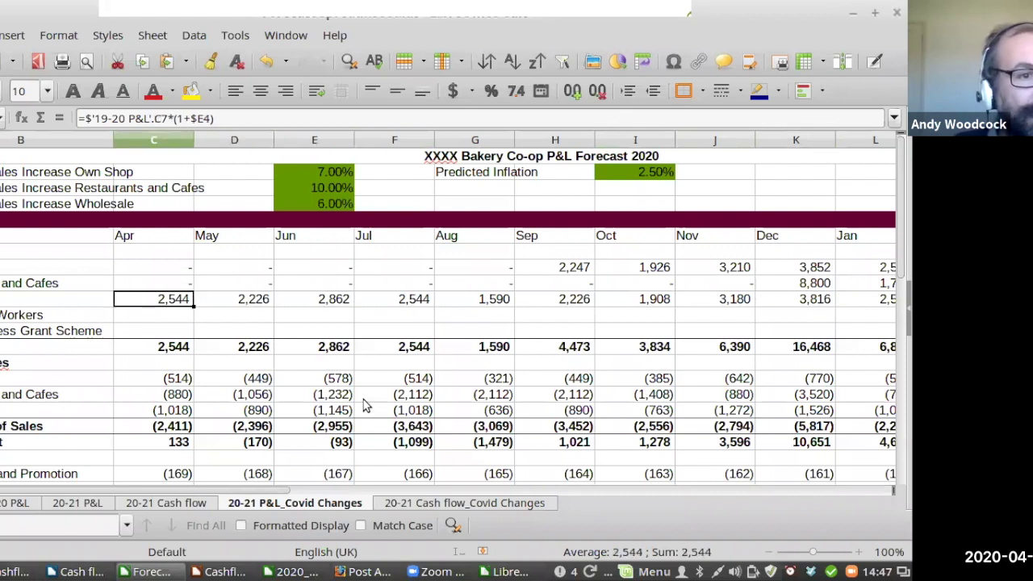
left_click(242, 119)
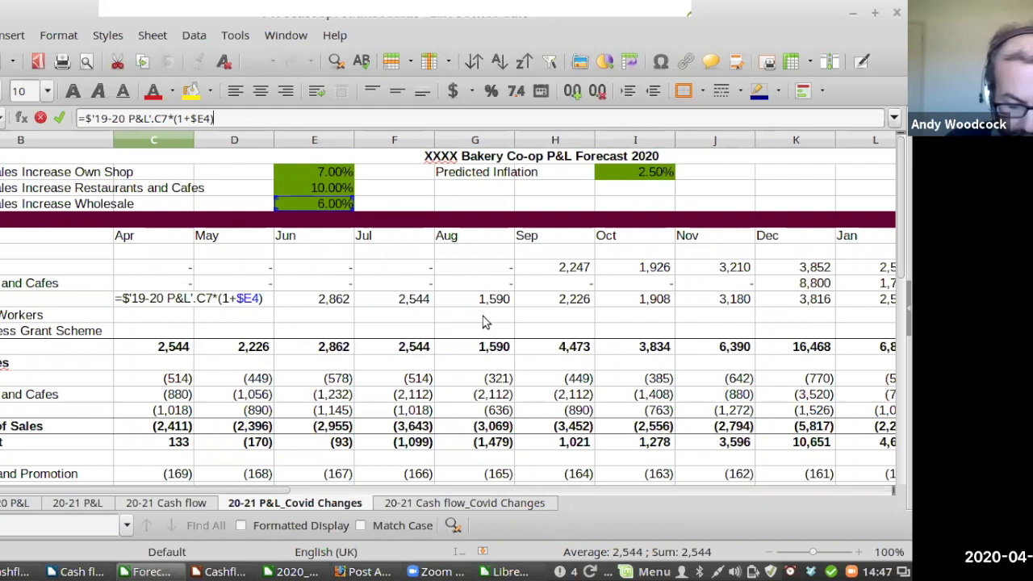
type("*1.2")
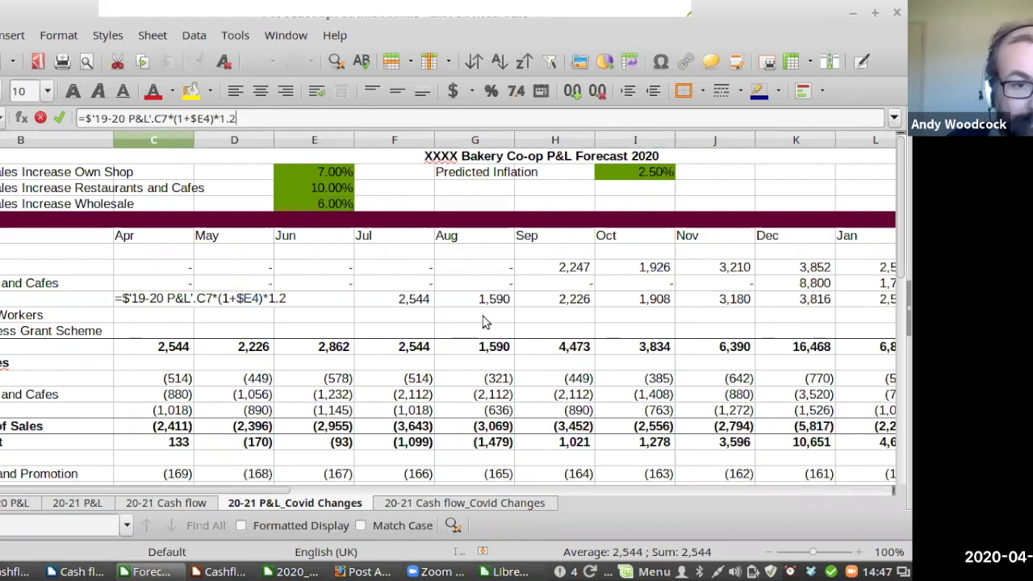
key("Return")
key("Up")
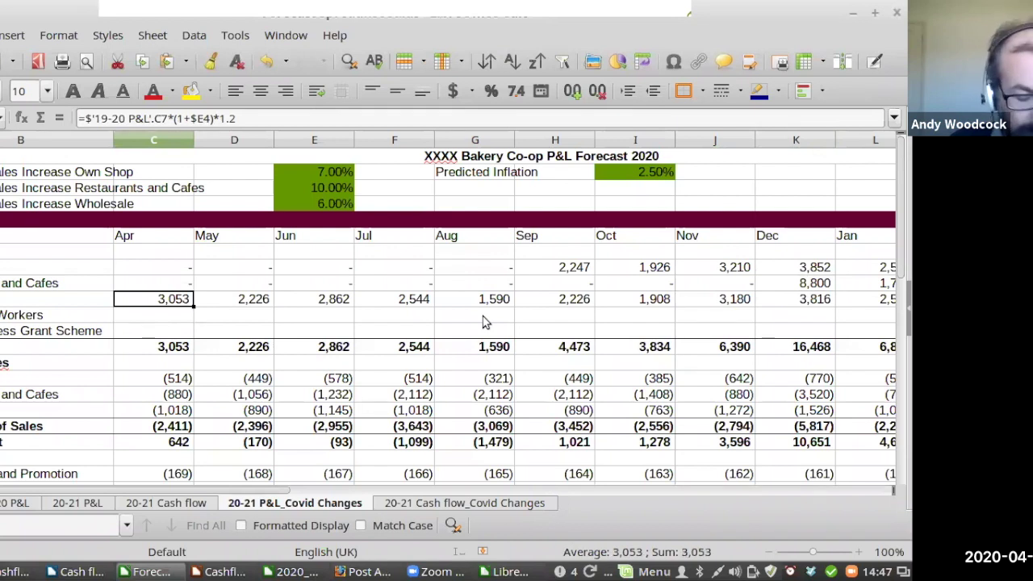
Copy the April wholesale sales formula into May through September
key("Right")
key("ctrl+v")
key("Right")
key("ctrl+v")
key("Right")
key("ctrl+v")
key("Right")
key("ctrl+v")
key("Right")
key("ctrl+v")
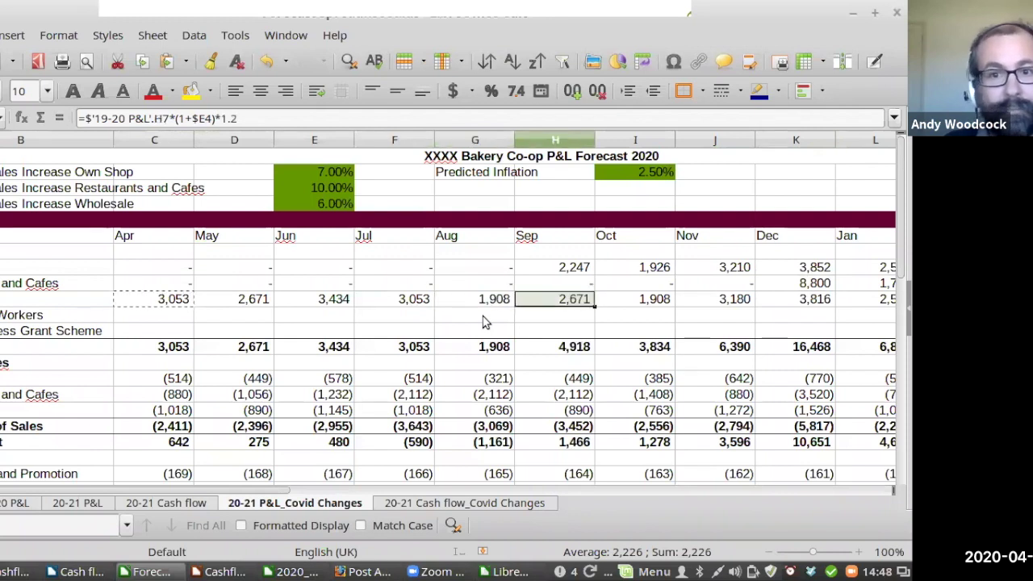
Set the own shop cost of sales for April through August to 0
key("Down")
key("Down")
key("Down")
key("Down")
key("Down")
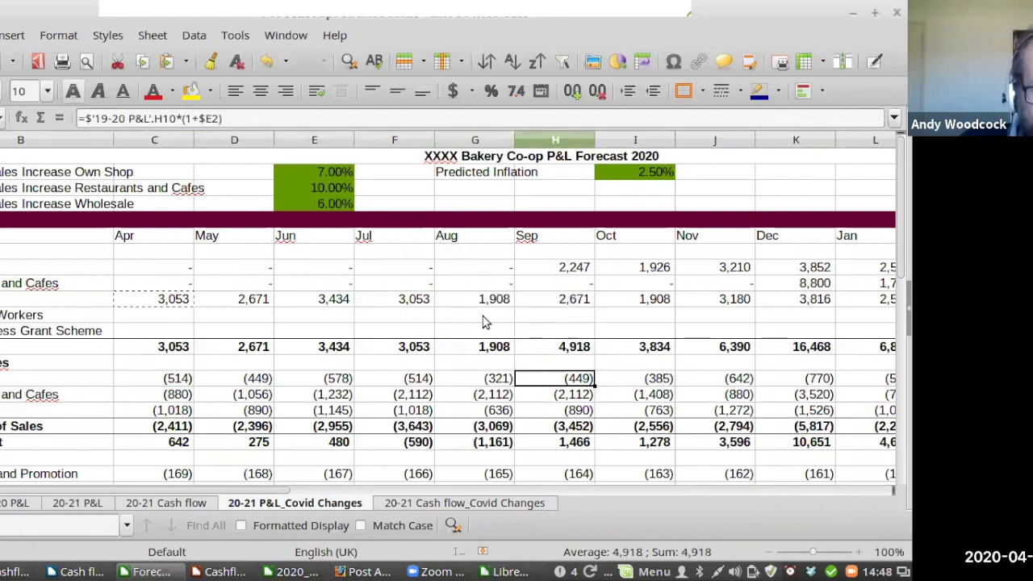
key("Left")
key("Left")
key("Left")
key("Left")
key("Left")
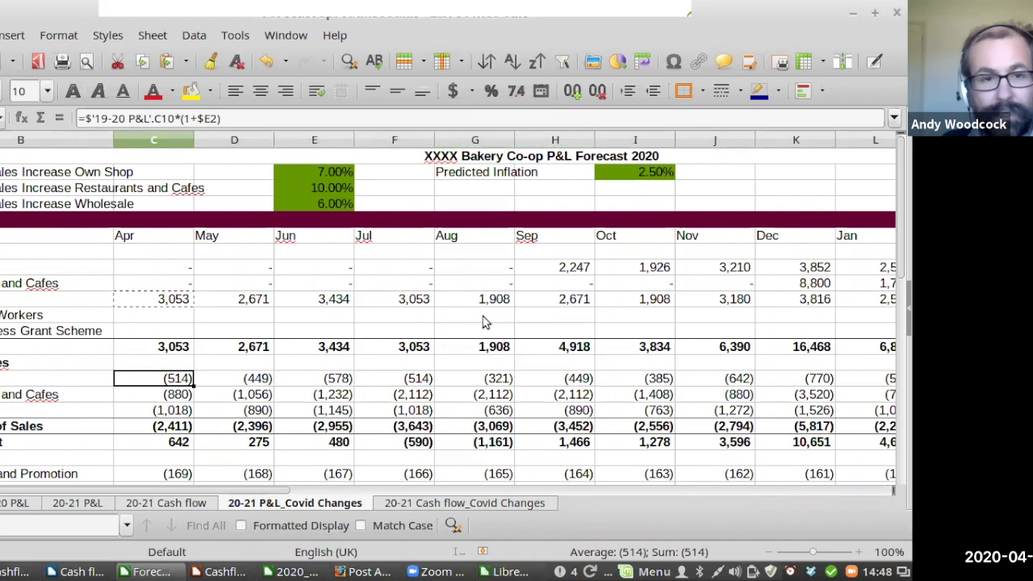
key("Escape")
type("0")
key("Right")
type("0")
key("Right")
type("0")
key("Right")
type("0")
key("Right")
type("0")
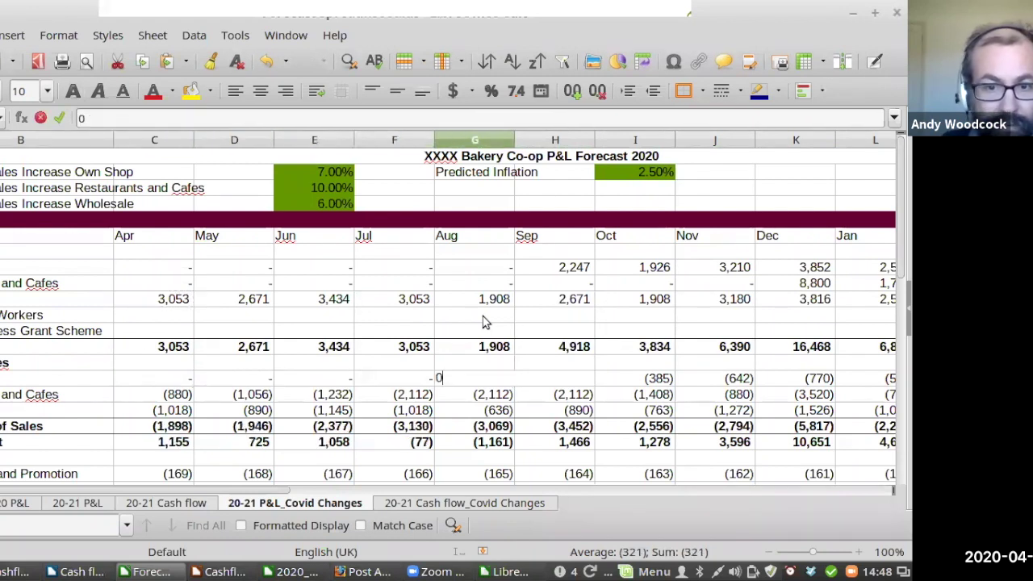
key("Return")
Set the restaurants and cafes cost of sales for April through November to 0
key("Left")
key("Left")
key("Left")
key("Left")
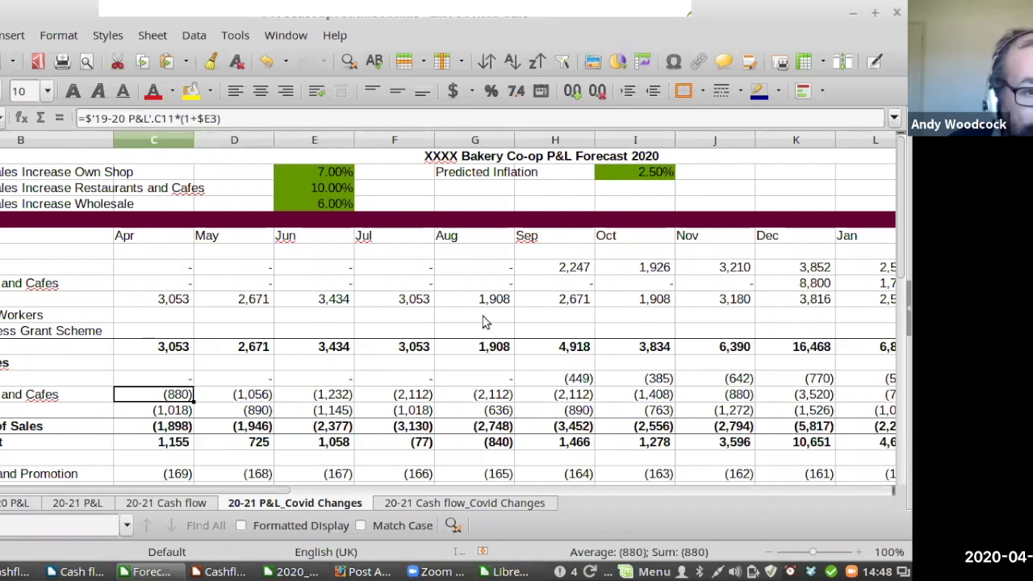
type("0")
key("Right")
type("0")
key("Right")
type("0")
key("Right")
type("0")
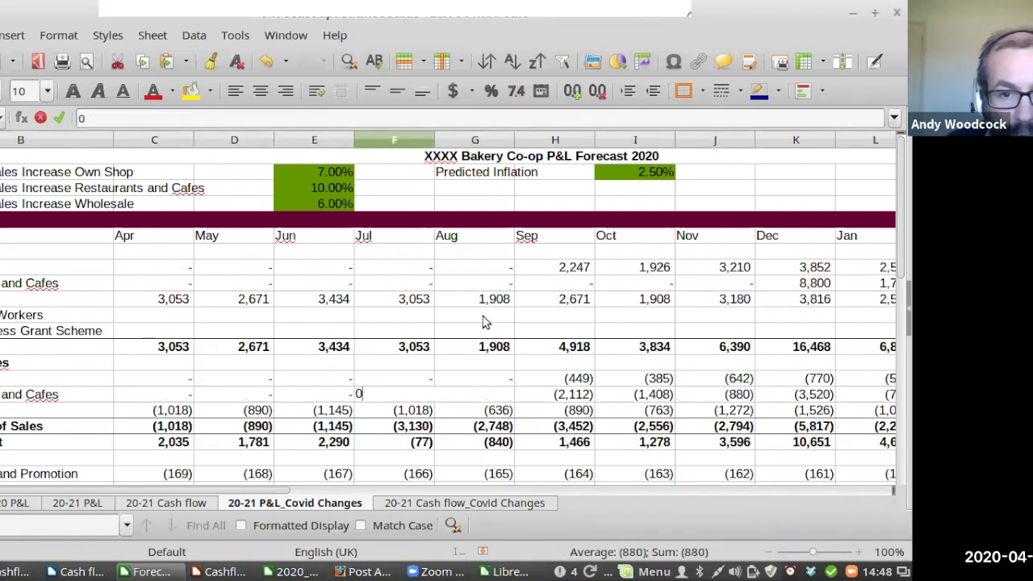
key("Right")
type("0")
key("Right")
type("0")
key("Right")
type("0")
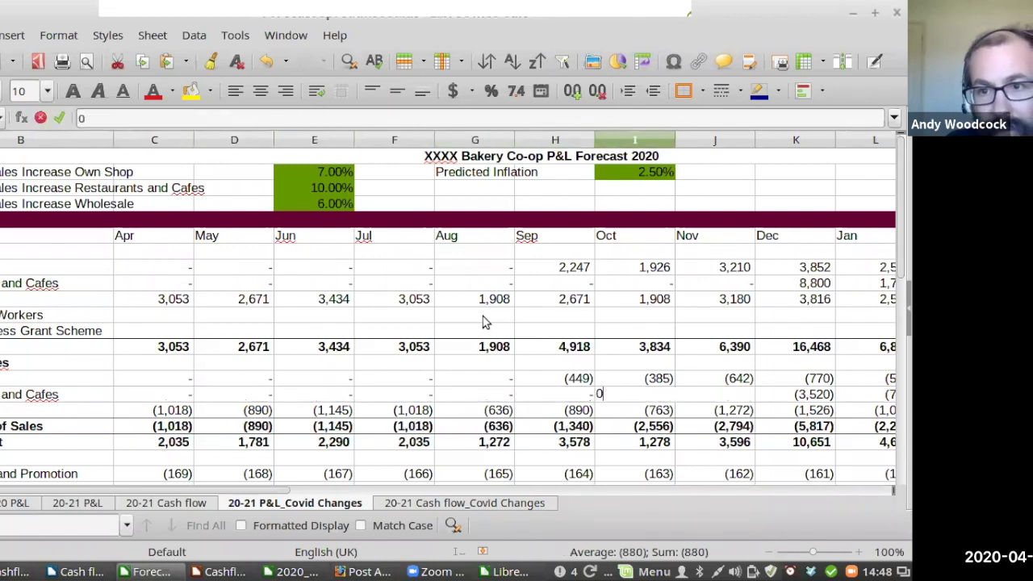
key("Right")
type("0")
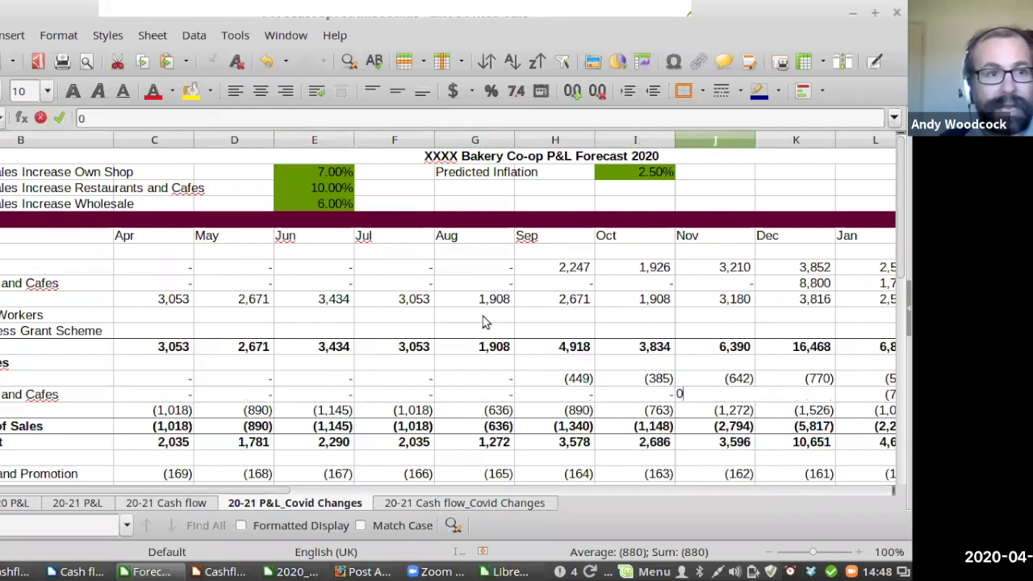
key("Right")
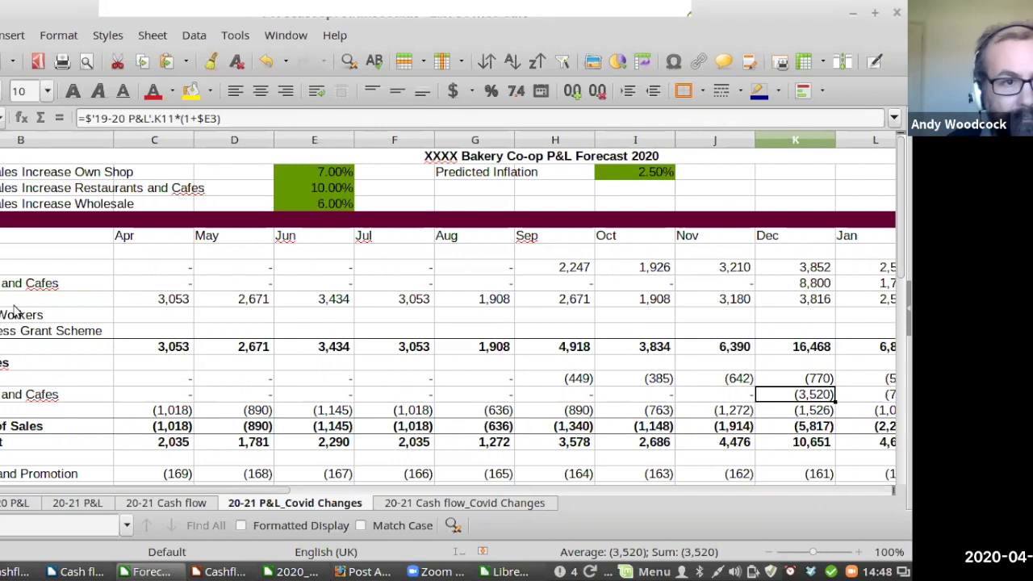
Extend the April wholesale cost of sales formula with *1.2
left_click(149, 413)
left_click(243, 118)
type("*1.2")
key("Return")
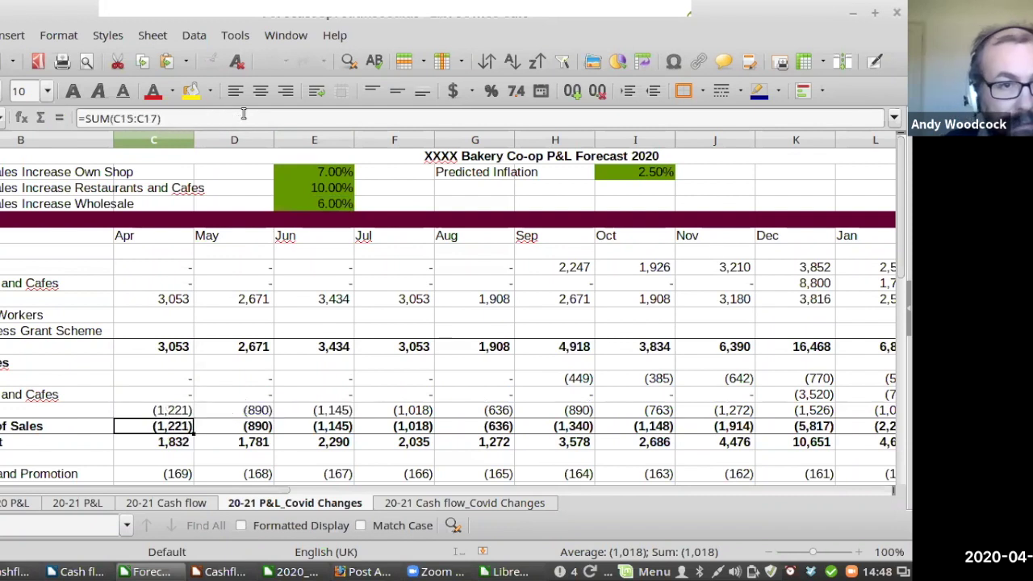
Copy the April wholesale cost of sales formula into May through October
key("Up")
key("ctrl+c")
key("Right")
key("ctrl+v")
key("Right")
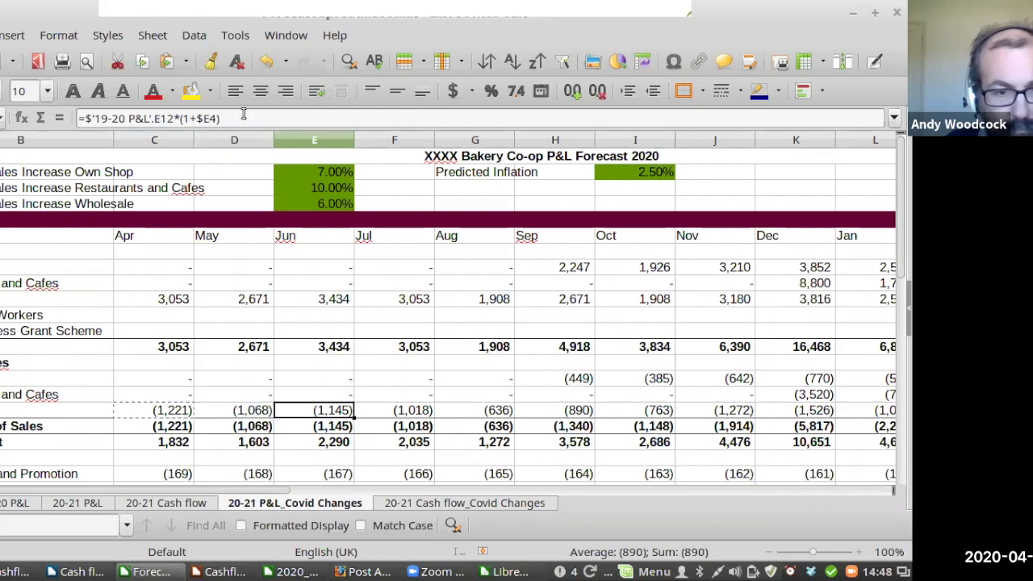
key("ctrl+v")
key("Right")
key("ctrl+v")
key("Right")
key("ctrl+v")
key("Right")
key("ctrl+v")
key("Right")
key("ctrl+v")
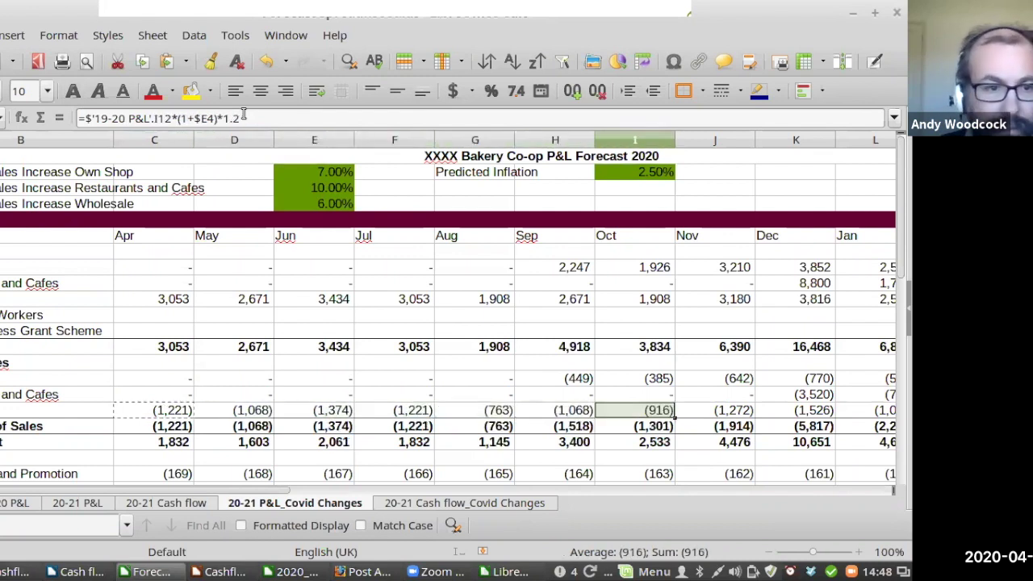
Enter the formula =C26/2*0.8 for April in the Workers income row below wholesale sales
key("Up")
key("Up")
key("Up")
key("Up")
key("Up")
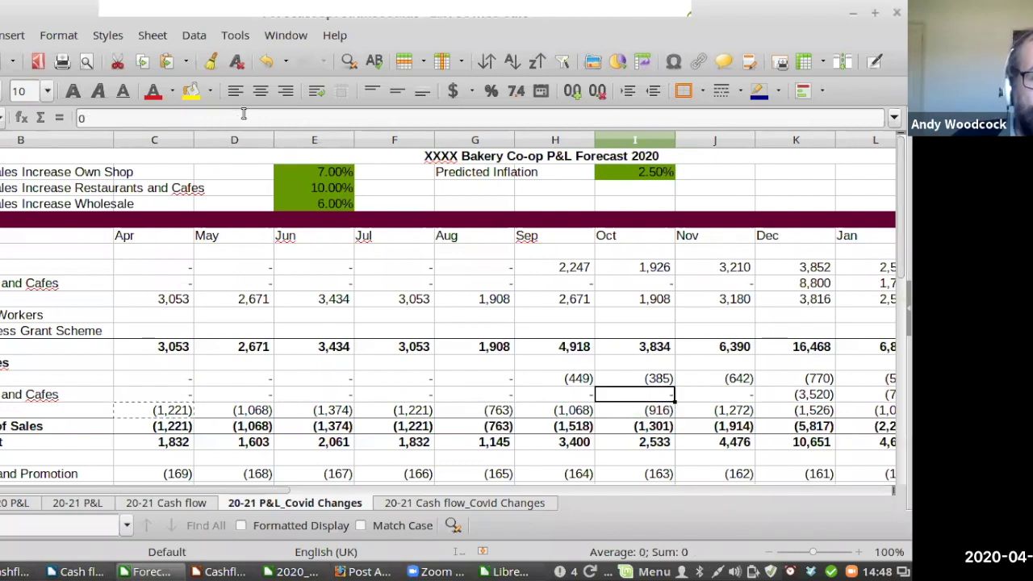
key("Up")
key("Left")
key("Left")
key("Left")
key("Left")
key("Left")
key("Left")
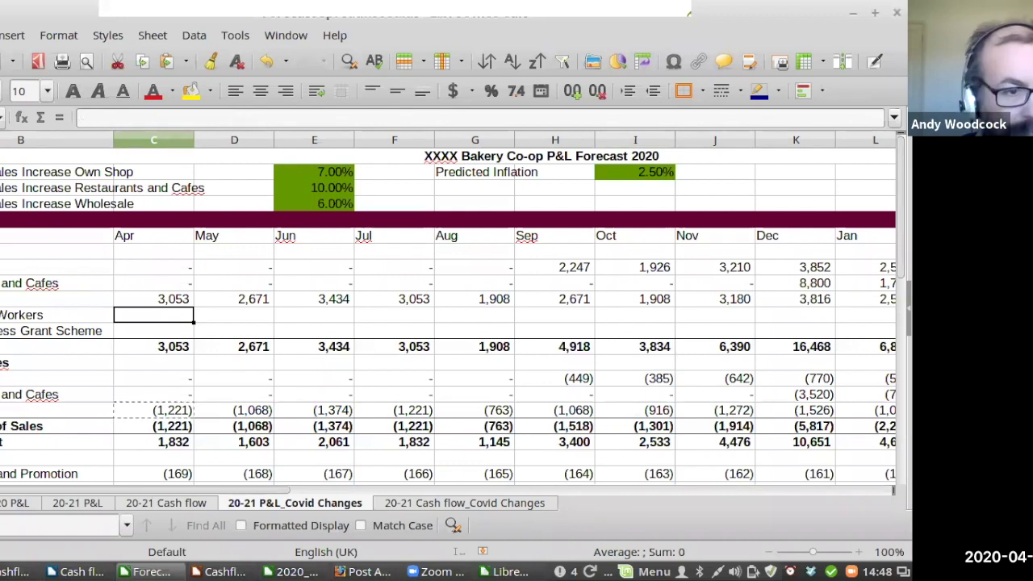
scroll(448, 315, "down", 2)
scroll(44, 466, "down", 1)
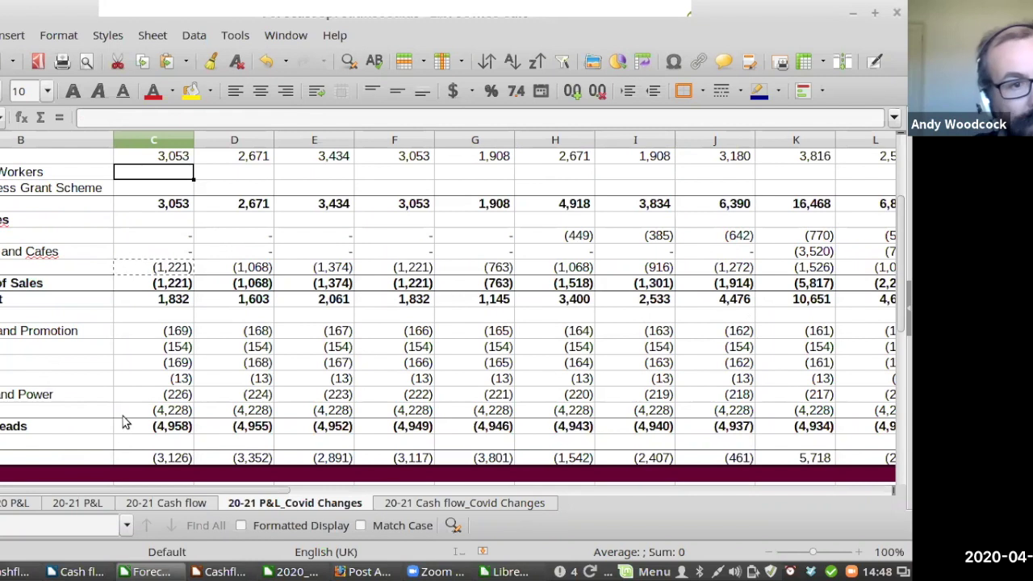
scroll(73, 423, "up", 2)
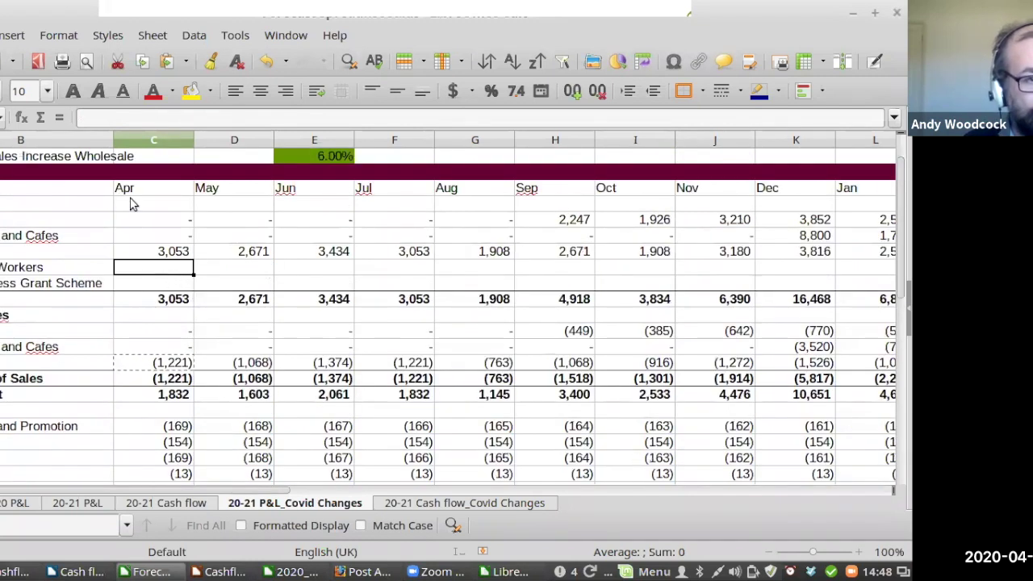
type("=")
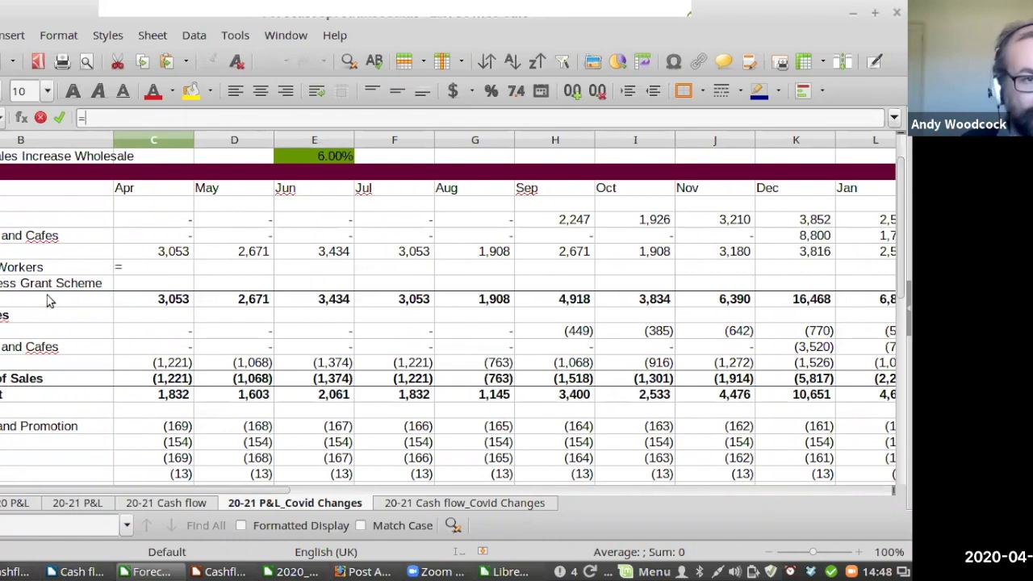
scroll(58, 333, "down", 3)
left_click(152, 365)
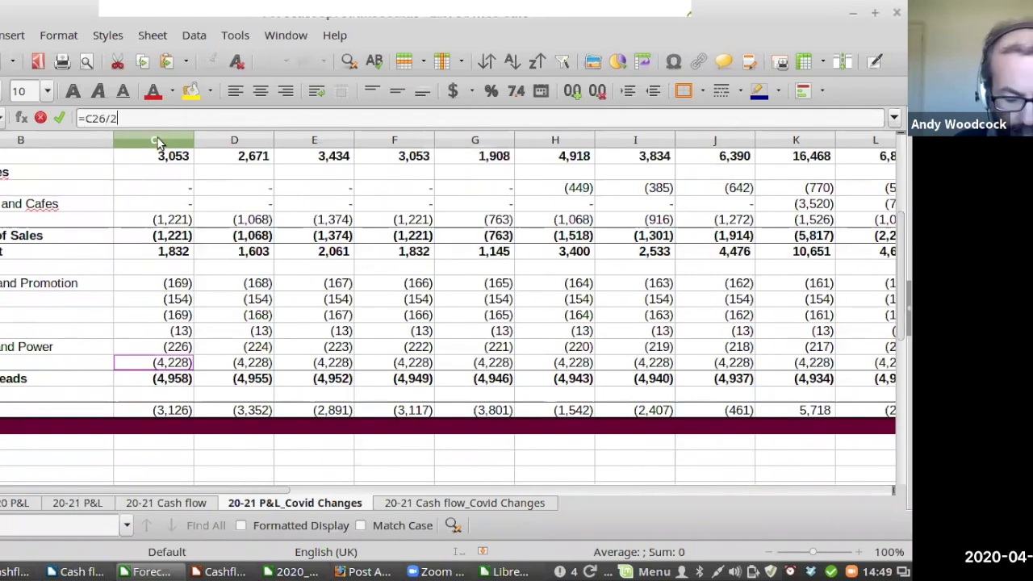
type("/2*")
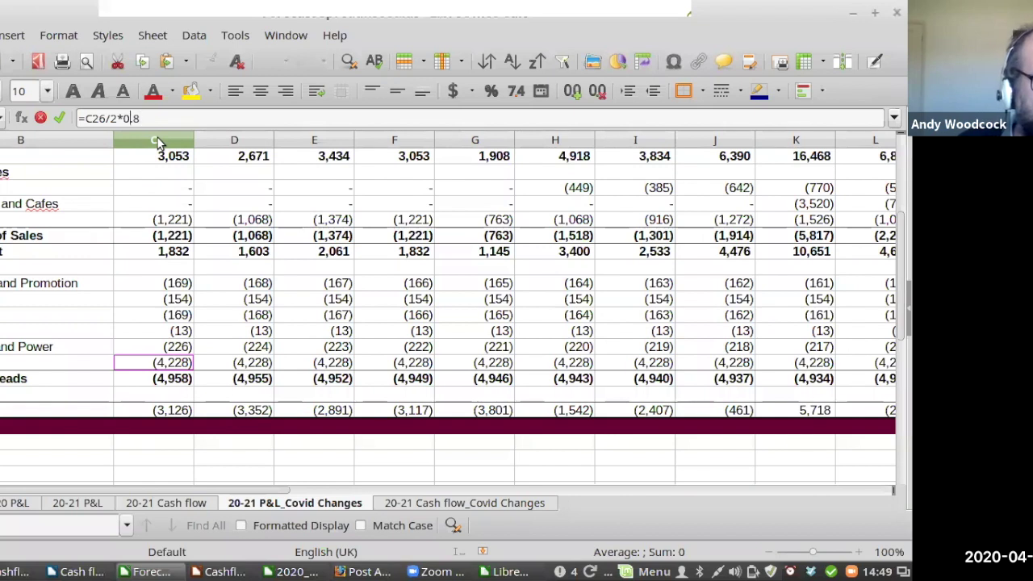
key("Right")
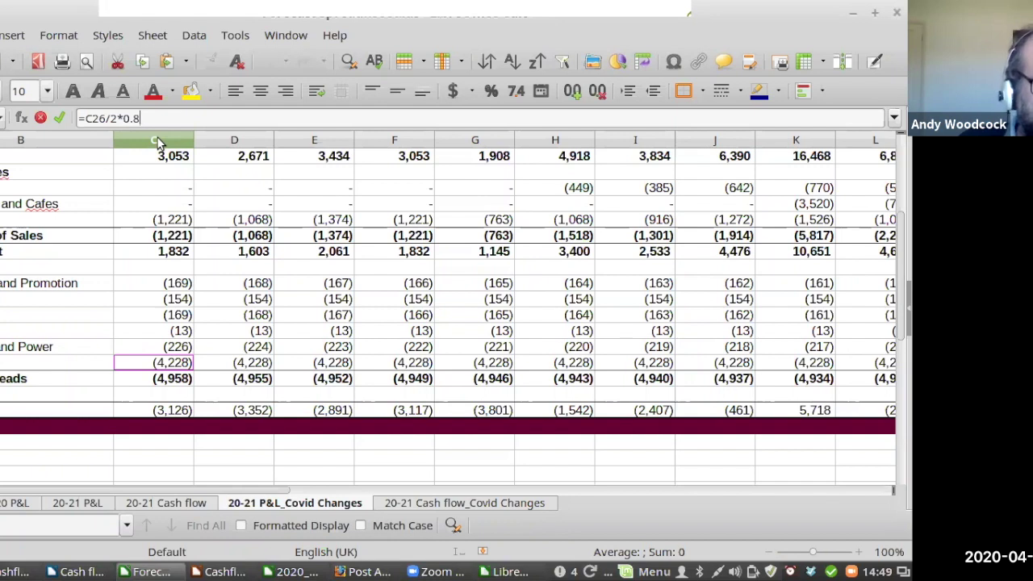
key("Return")
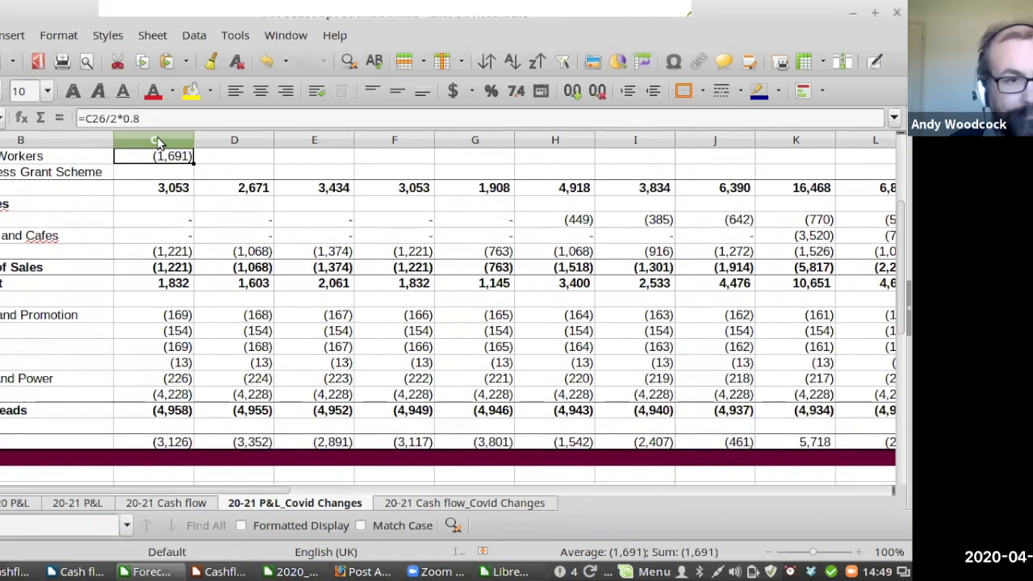
Reverse the sign of the April Workers income formula by changing it to =-C26/2*0.8
scroll(159, 142, "up", 1)
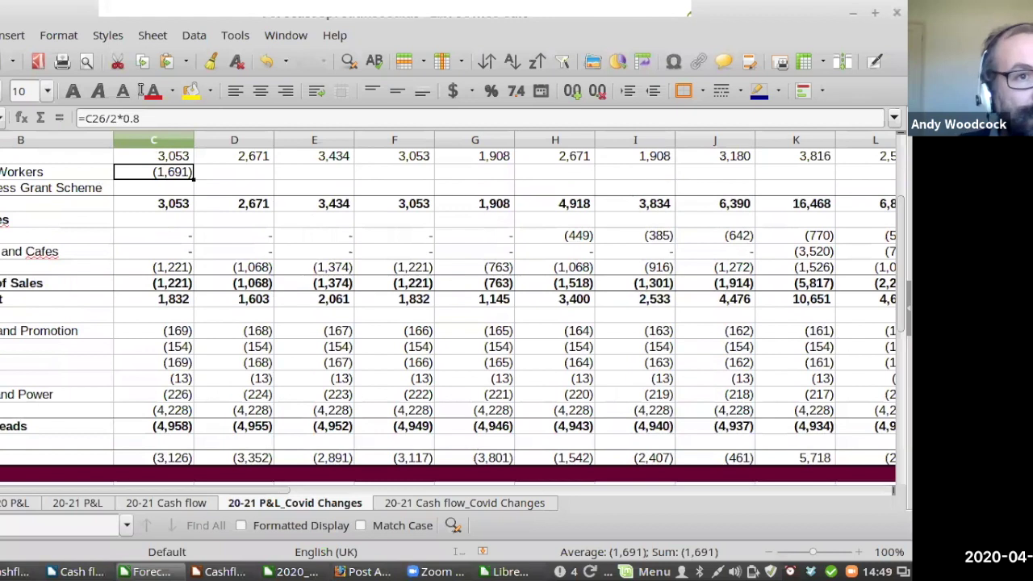
left_click(84, 119)
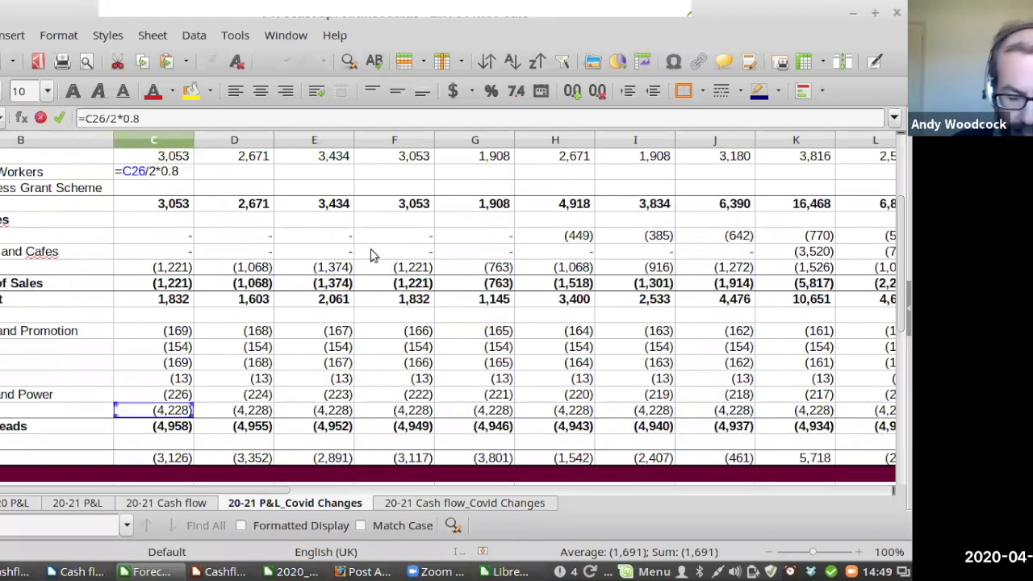
type("-")
key("Return")
key("Up")
Copy the April Workers income formula into May, June and July
key("ctrl+c")
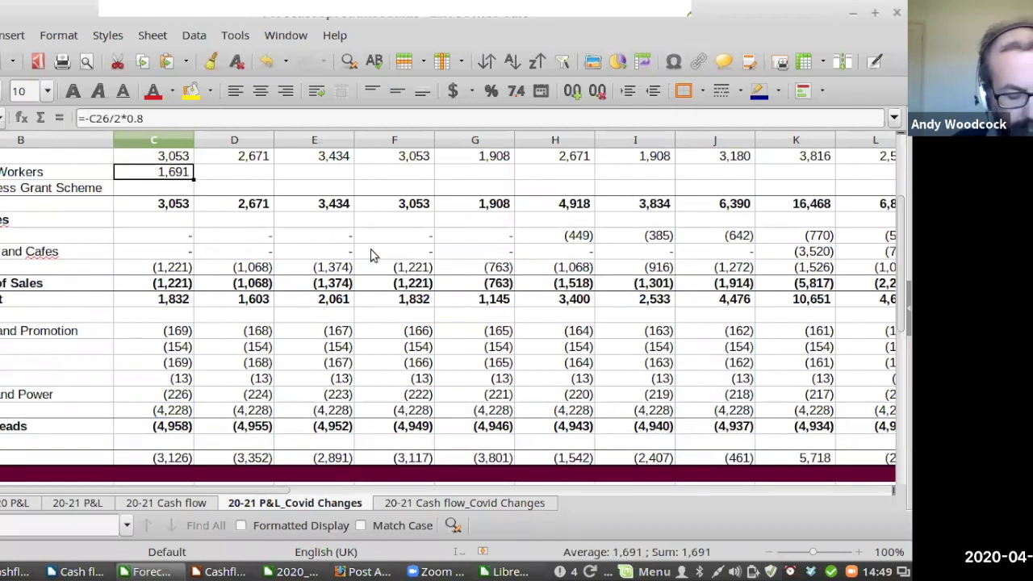
key("Right")
key("shift+Right")
key("shift+Right")
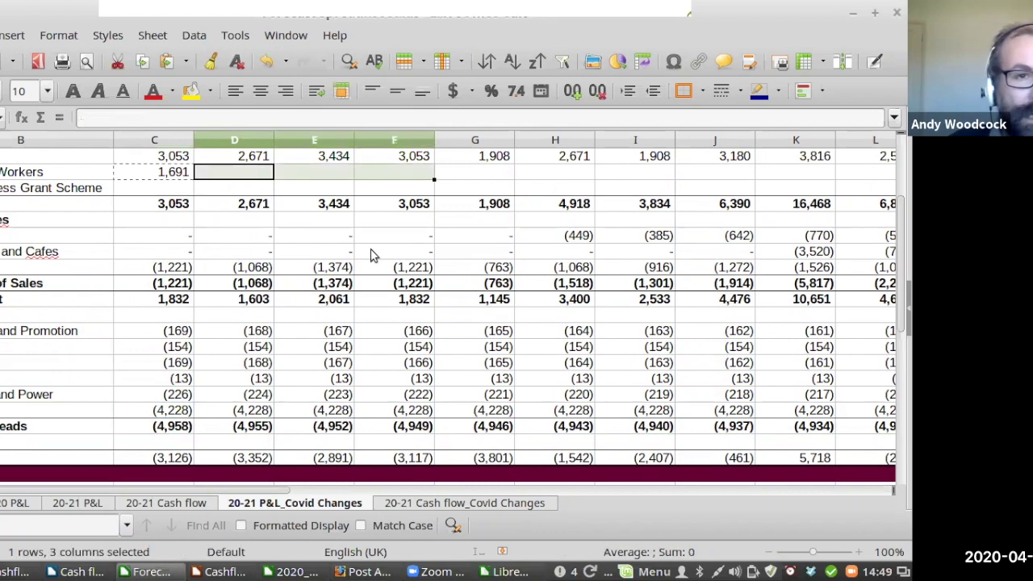
scroll(371, 255, "up", 2)
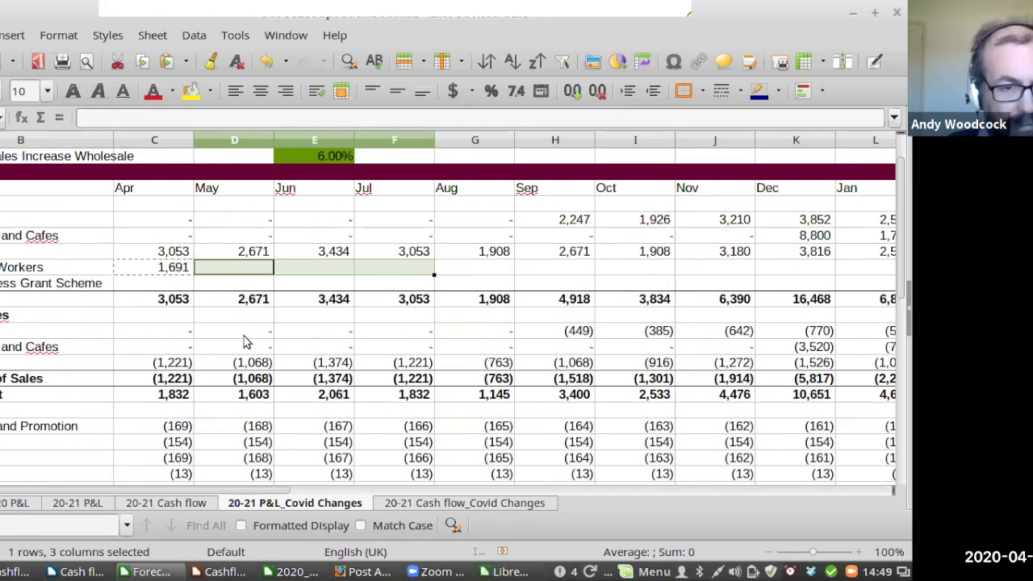
key("ctrl+v")
Enter 10000 as the May income in the Business Grant Scheme row
key("Down")
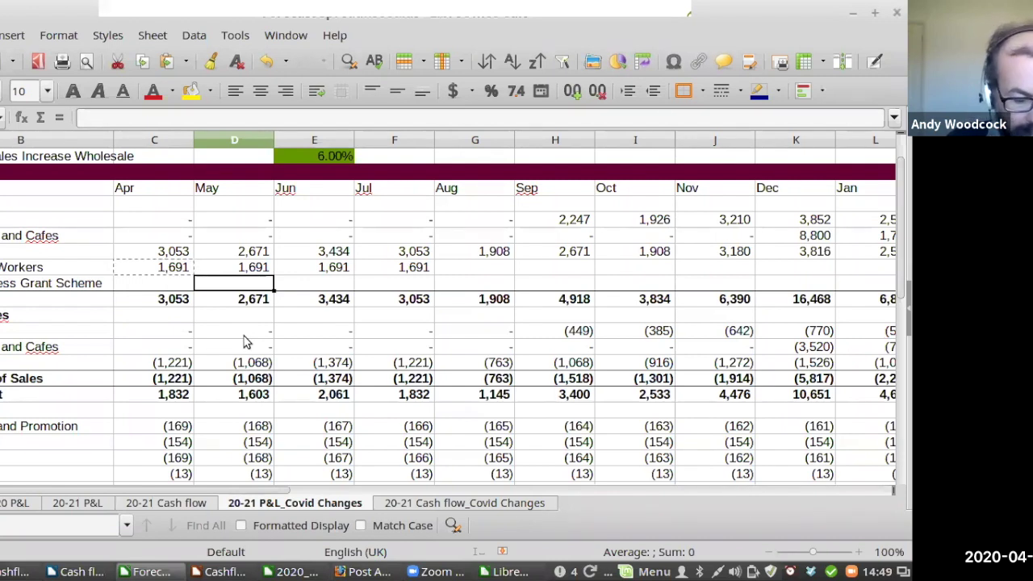
type("10")
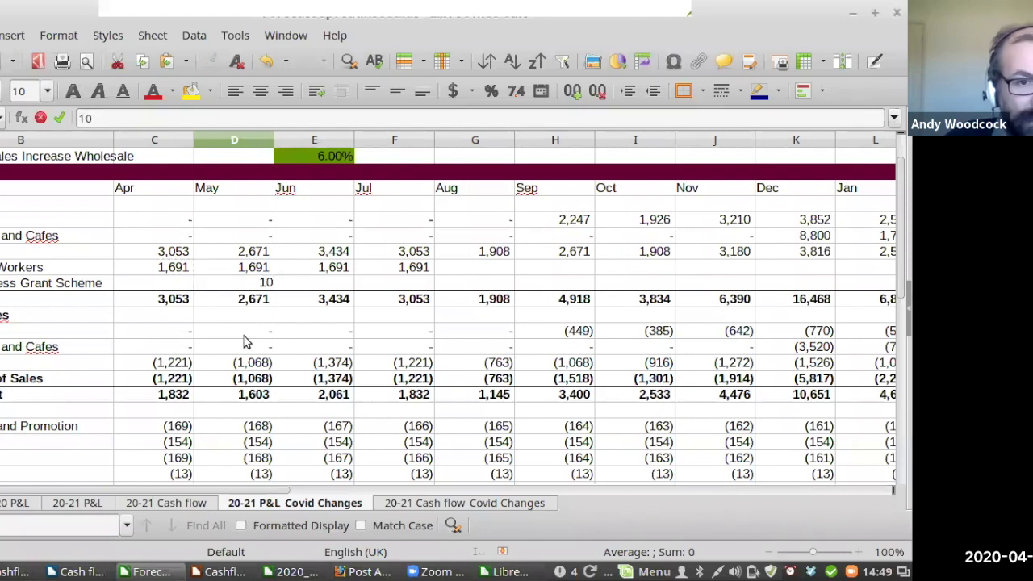
type("000")
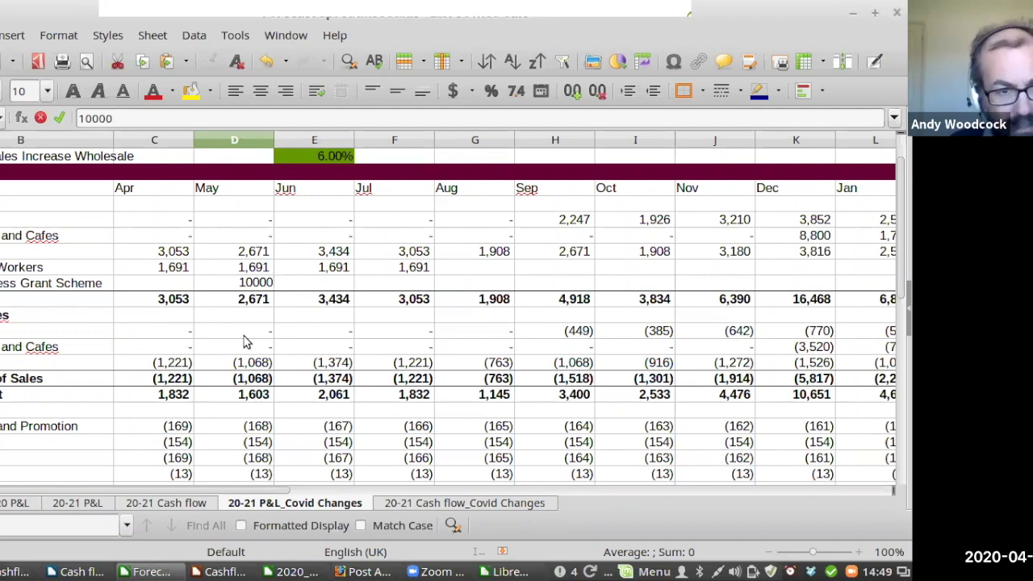
key("Return")
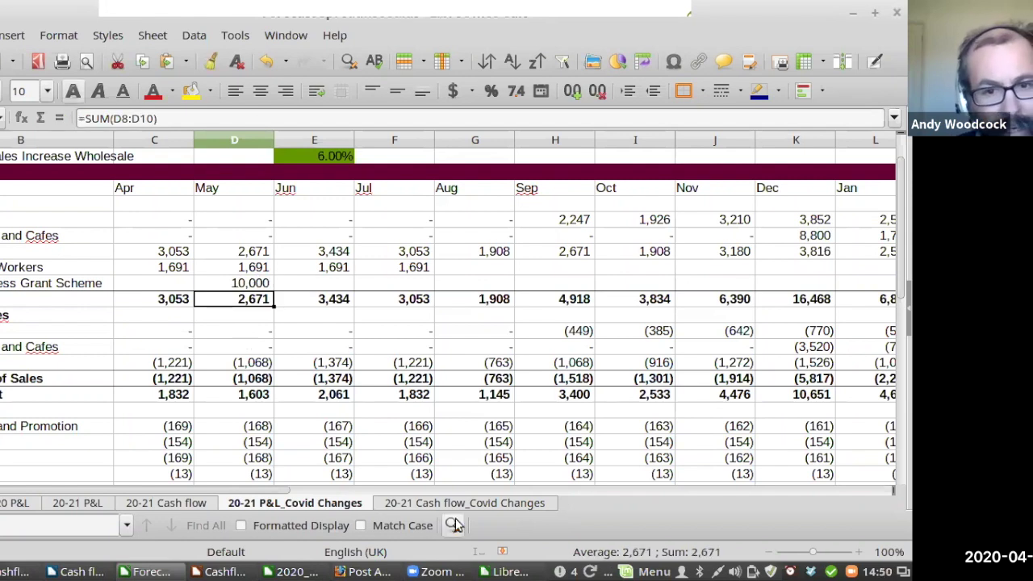
On the 20-21 Cash flow_Covid Changes sheet, set the September equipment purchase to 0
left_click(428, 503)
scroll(164, 413, "down", 4)
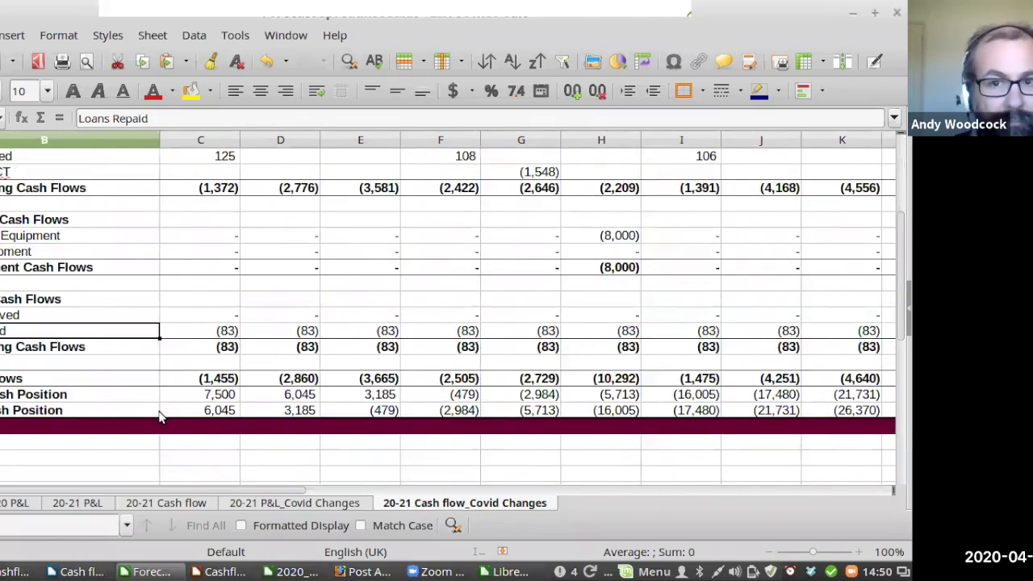
scroll(159, 404, "up", 1)
scroll(163, 405, "up", 1)
scroll(166, 408, "up", 2)
scroll(171, 409, "down", 2)
left_click(612, 338)
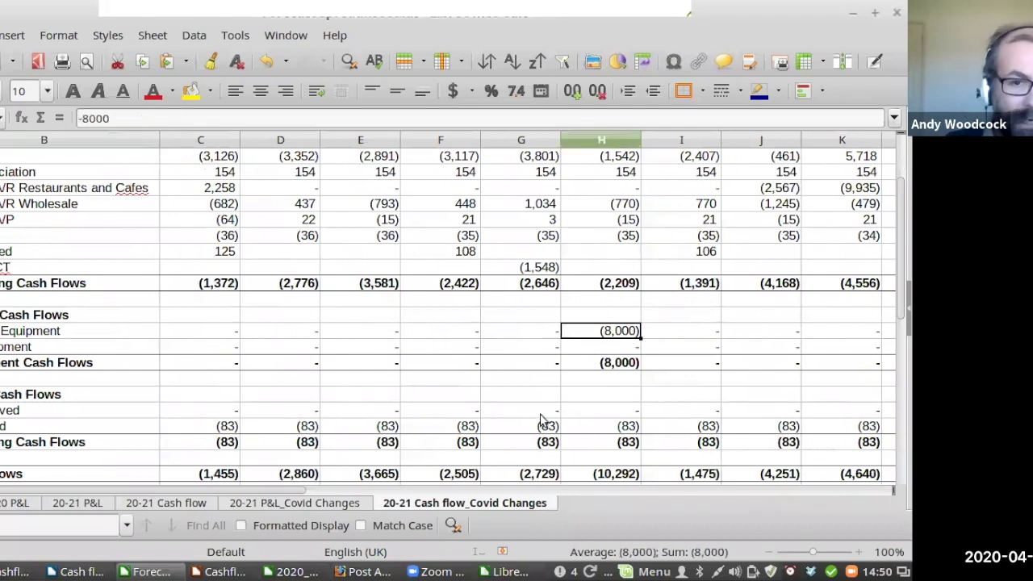
type("=")
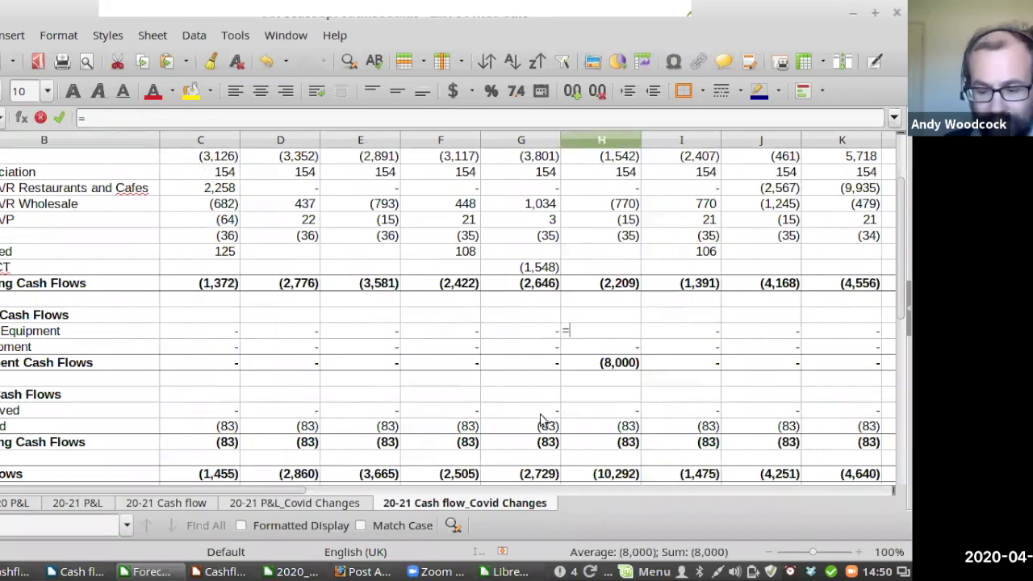
key("Return")
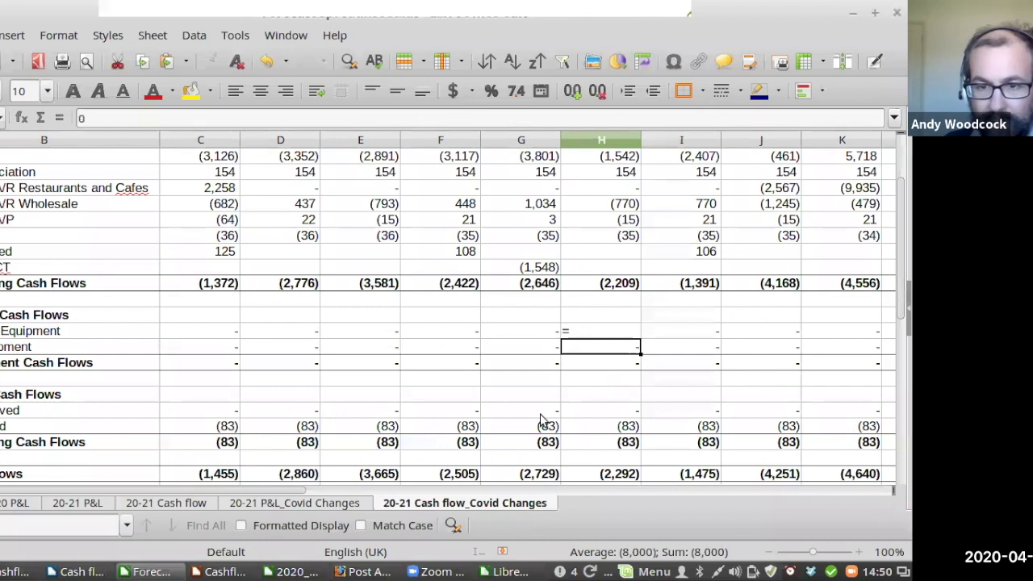
key("ctrl+z")
key("ctrl+z")
Set the remaining 7,000 equipment purchase near the end of the same row to 0
key("Right")
key("Right")
key("Right")
key("Right")
key("Right")
key("Left")
type("0")
key("Right")
key("Right")
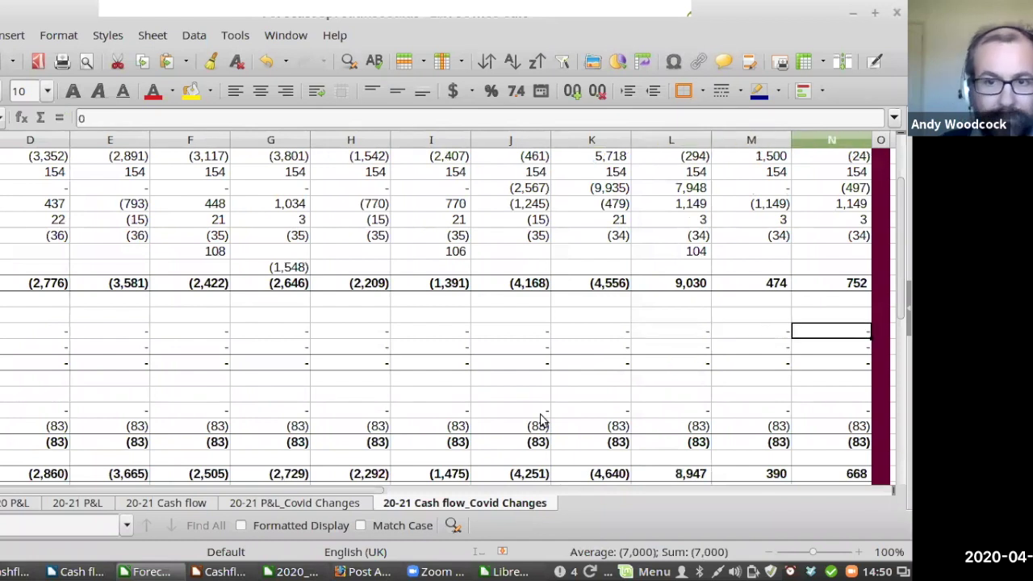
Set the August CT payment in the operating cash flows to 0
key("Left")
key("Left")
key("Left")
key("Left")
key("Left")
key("Left")
key("Left")
key("Left")
key("Left")
key("Left")
key("Left")
key("Left")
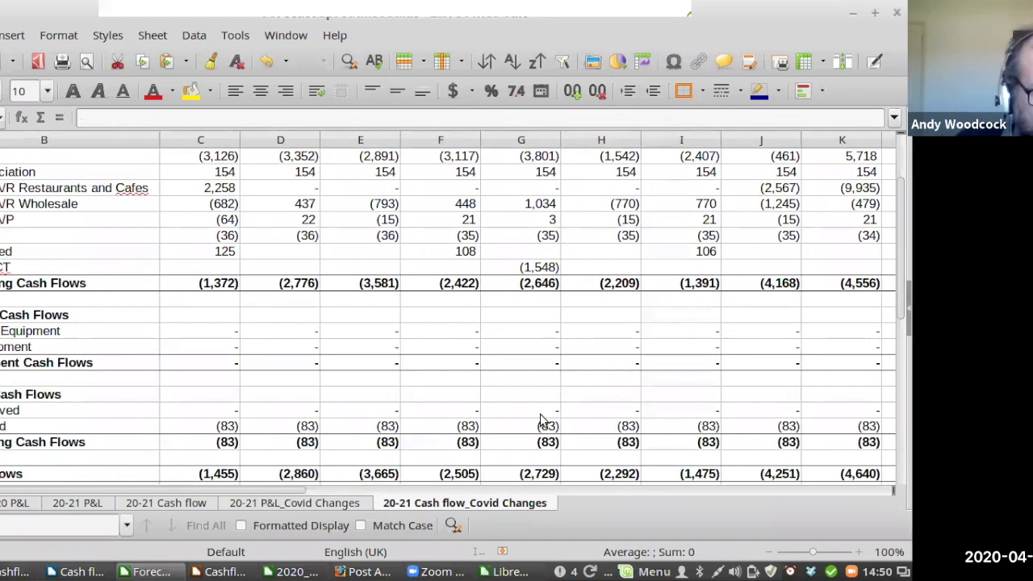
scroll(540, 414, "down", 1)
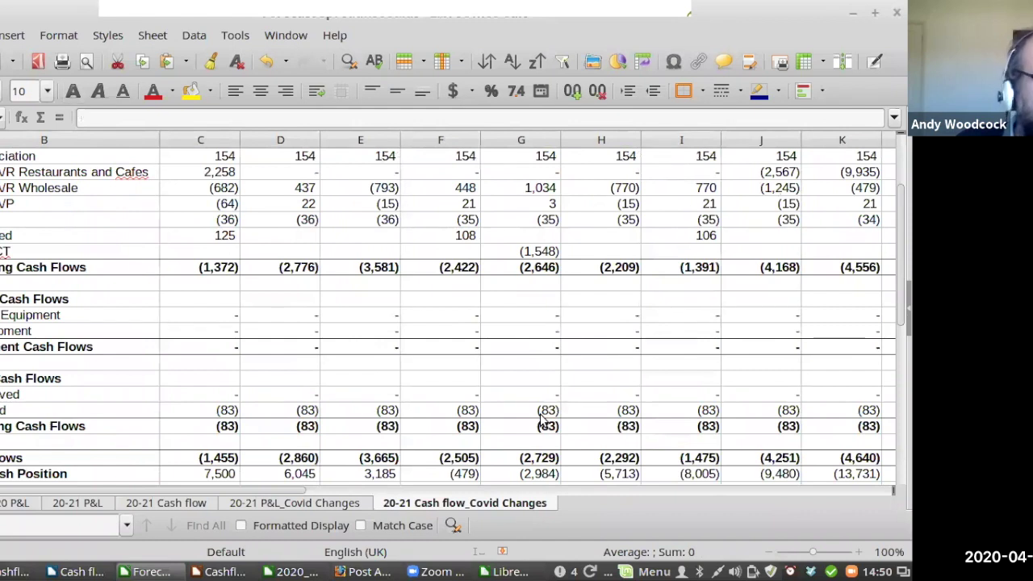
key("Right")
key("Right")
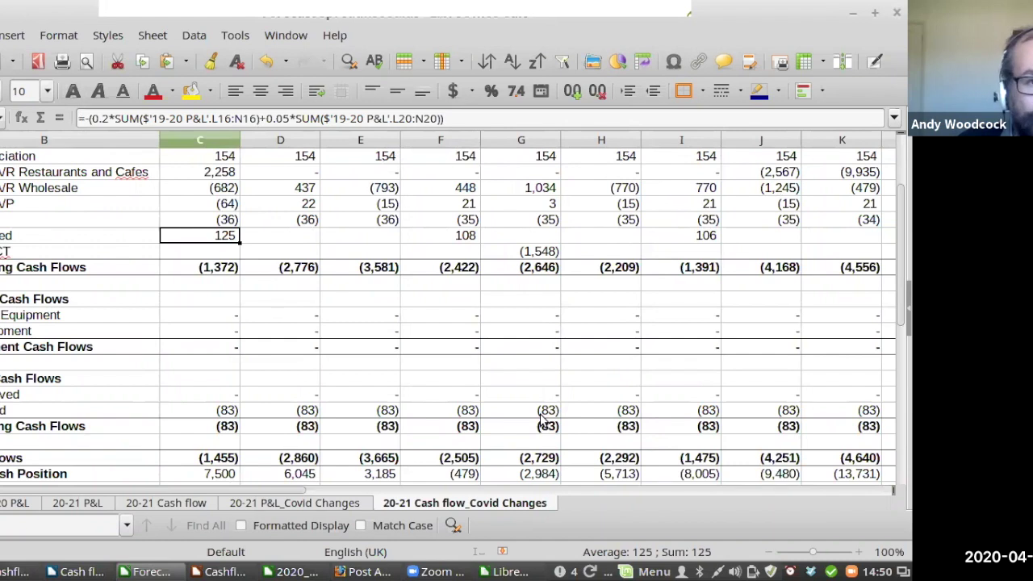
key("Down")
key("Right")
key("Right")
key("Right")
key("Right")
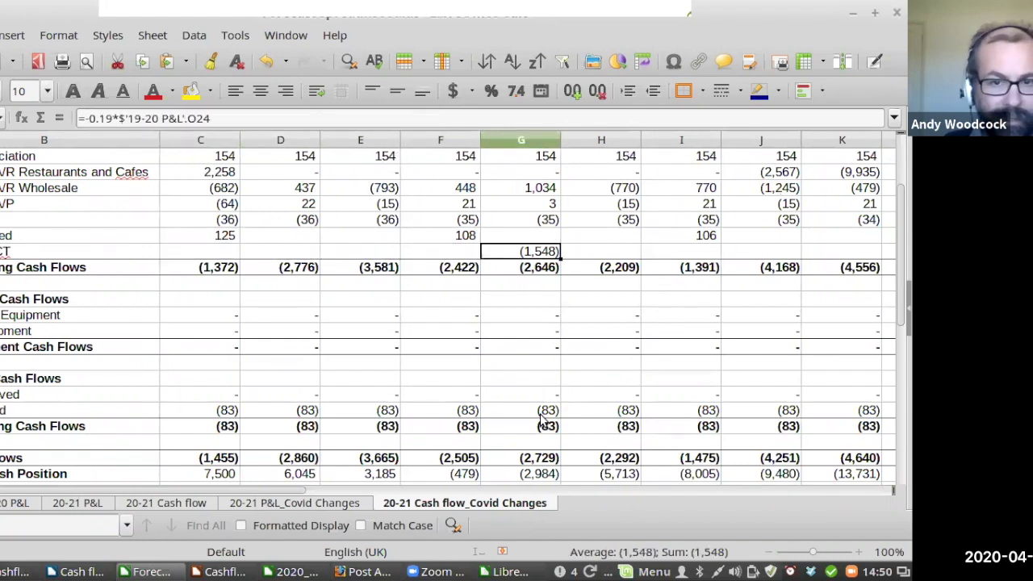
key("Delete")
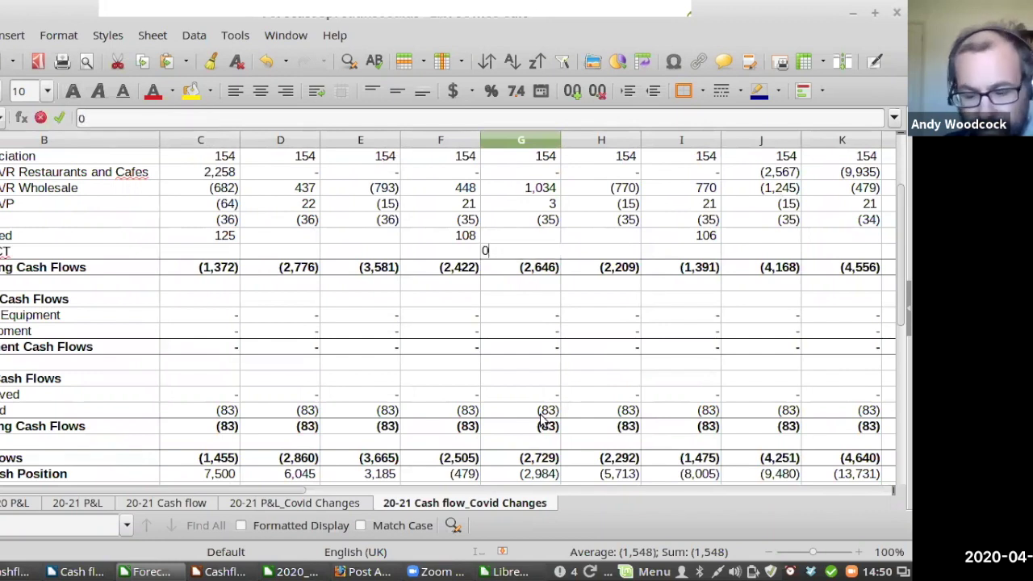
key("Down")
Examine the closing cash position row from August to March for its lowest month
key("Down")
key("Down")
key("Down")
key("Down")
key("Down")
key("Down")
key("Down")
key("Down")
key("Down")
key("Down")
key("Down")
key("Down")
key("Down")
key("Down")
key("Down")
key("Down")
key("Down")
key("Down")
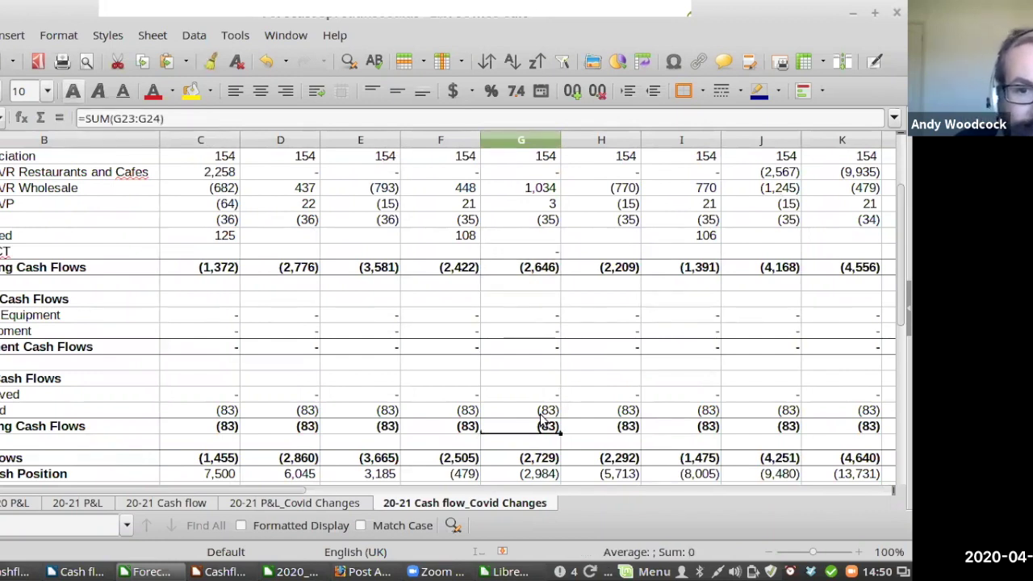
key("Up")
key("Up")
key("Up")
key("Up")
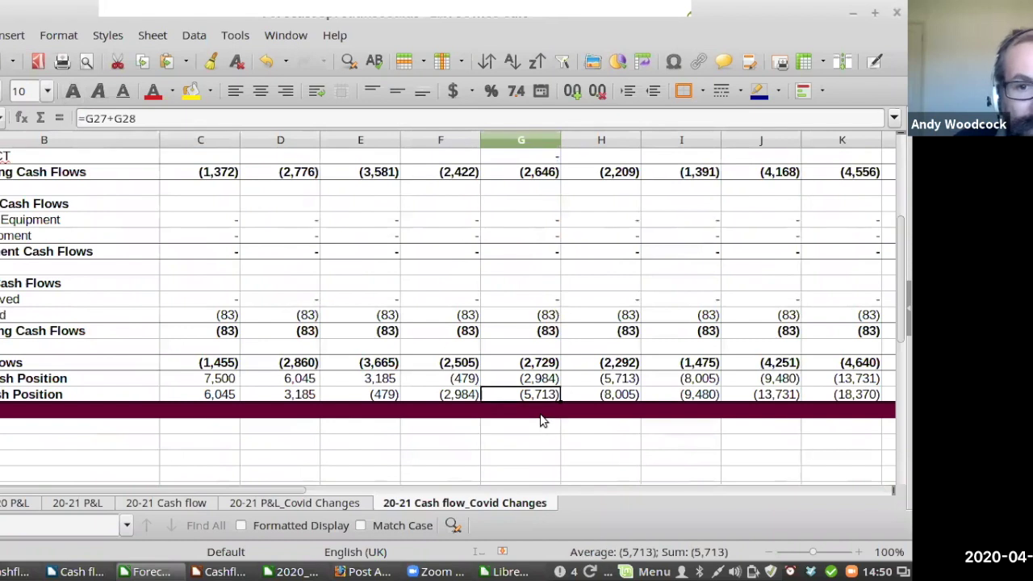
key("Right")
key("Right")
key("Right")
key("Right")
key("Right")
key("Right")
key("Right")
key("Right")
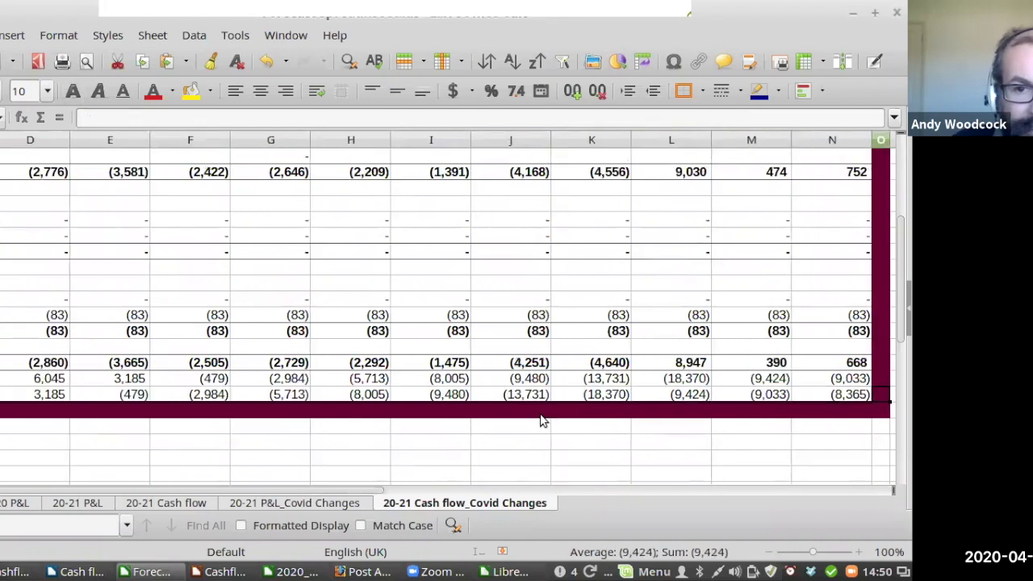
key("Left")
key("Left")
key("Left")
key("Left")
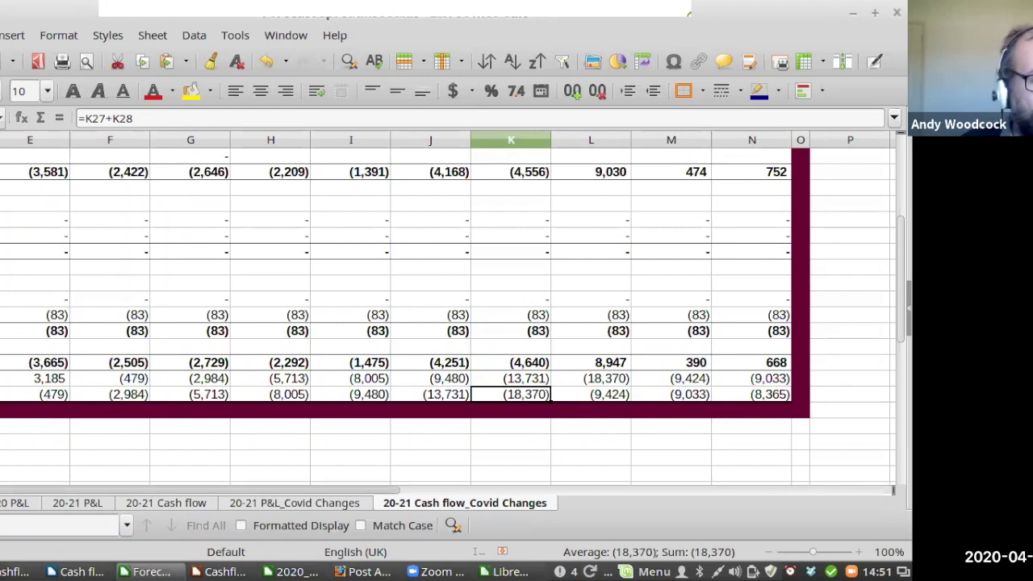
Enter =18370*1.1 as the April loan amount in the Loans Received row
scroll(443, 282, "left", 1)
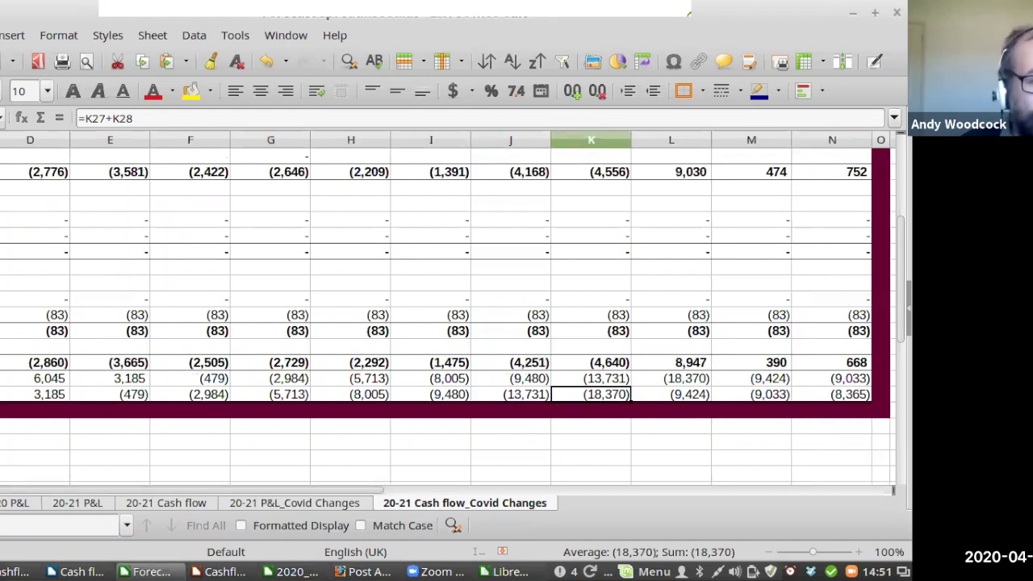
left_click(4, 475)
type("=18")
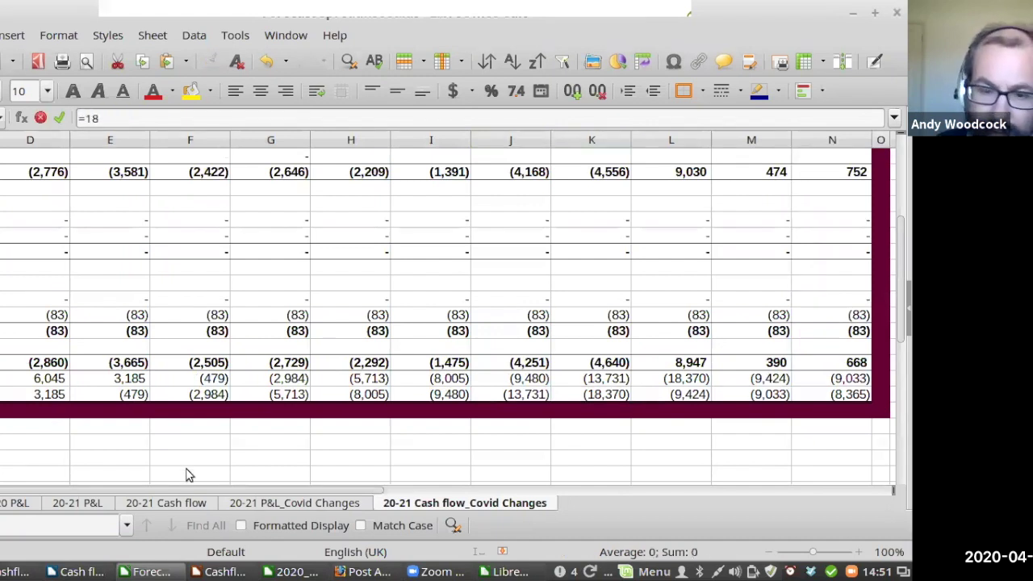
type("370*")
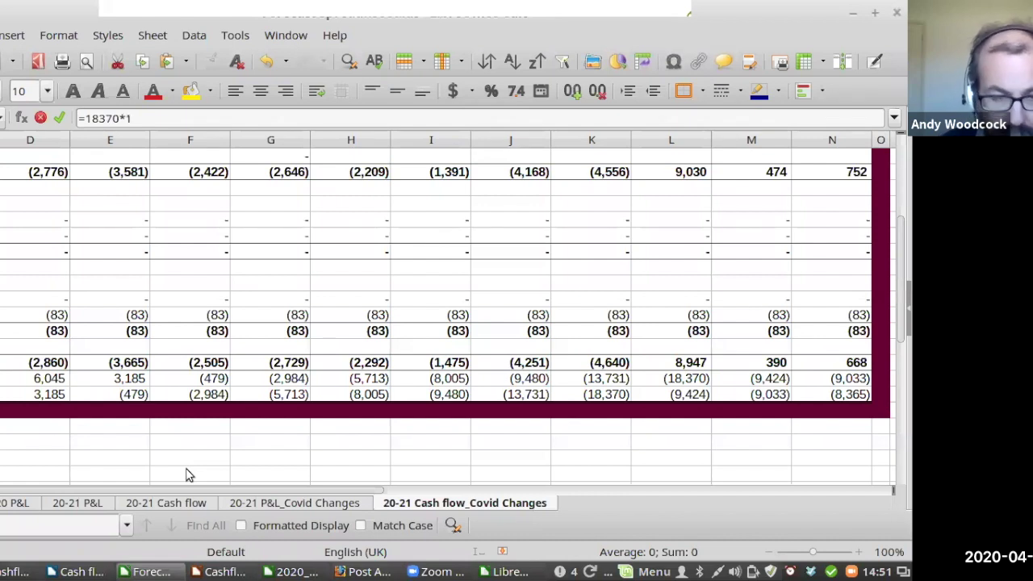
type("1.1")
key("Return")
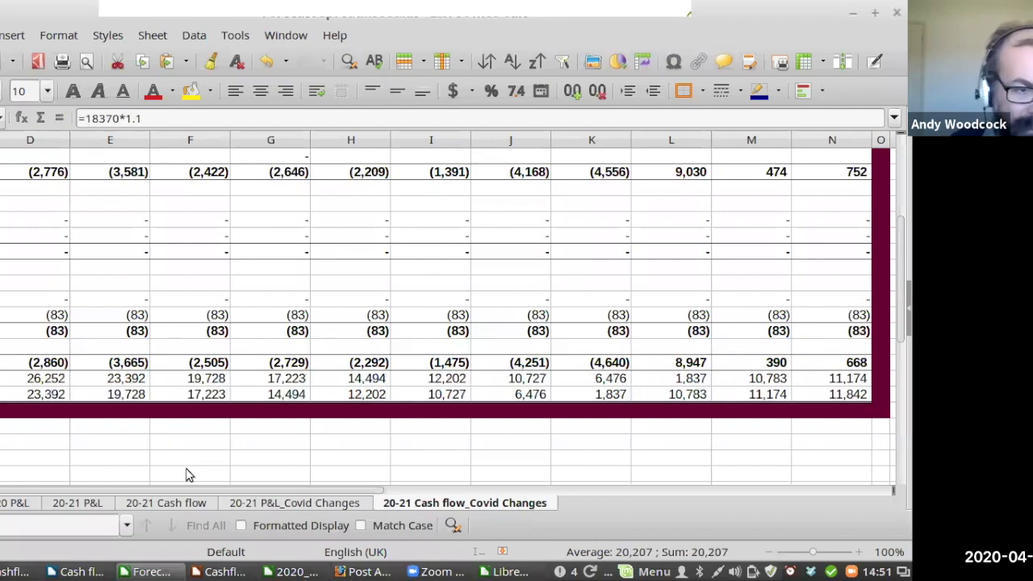
Set the April Loans Received amount to 20000
type("20")
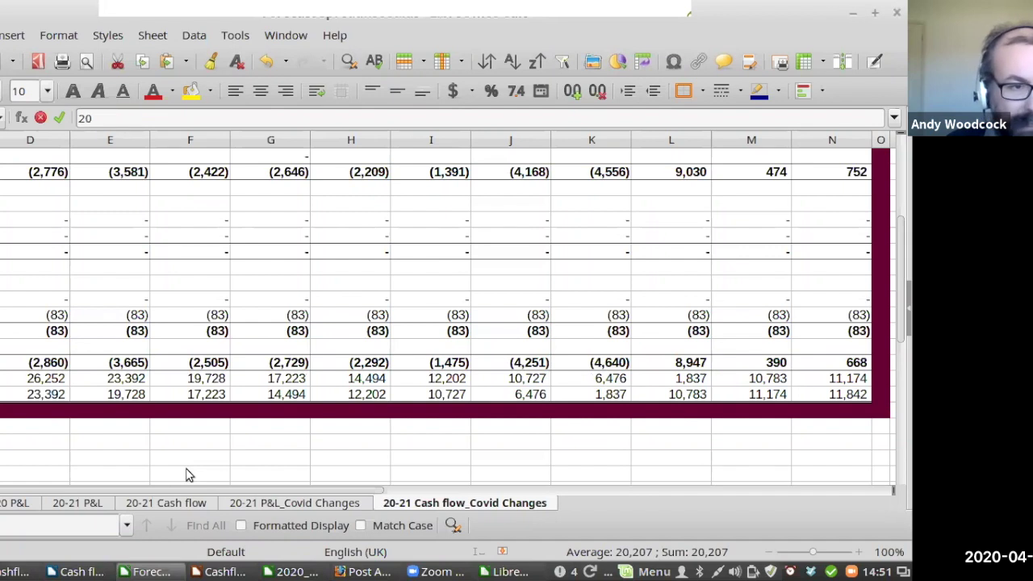
type("000")
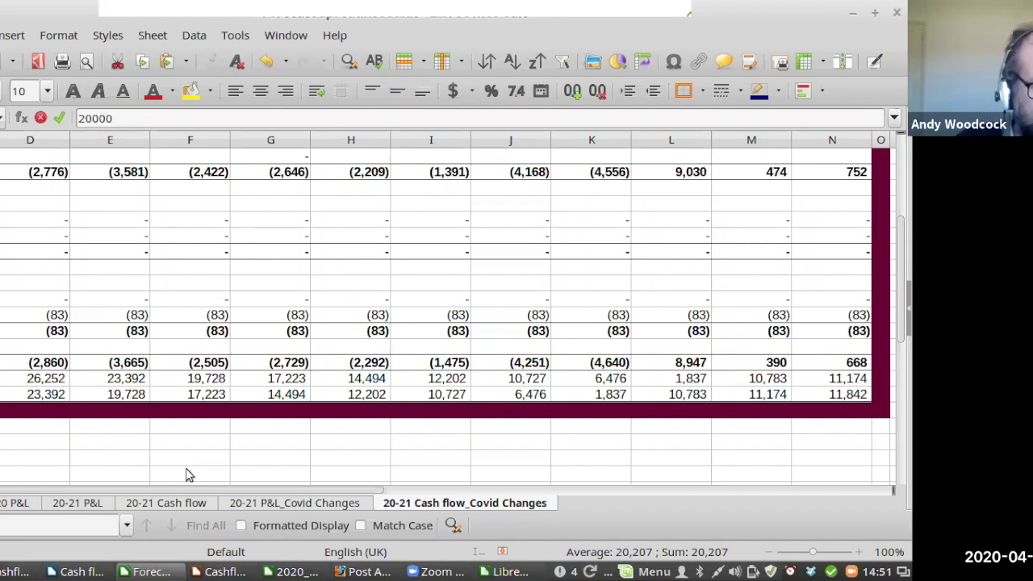
key("Return")
Examine the closing cash position across the year with the April loan included
key("Down")
key("Down")
key("Right")
key("Right")
key("Right")
key("Right")
key("Right")
key("Right")
key("Right")
key("Right")
key("Right")
key("Right")
key("Right")
key("Right")
key("Right")
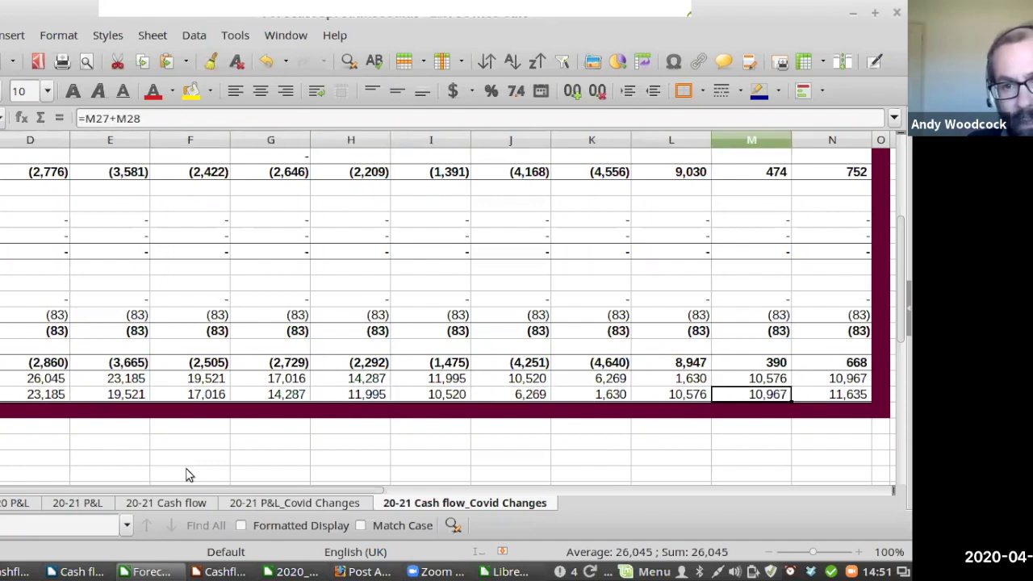
key("Left")
key("Left")
key("Left")
key("Left")
key("Left")
key("Left")
key("Left")
key("Left")
key("Left")
key("Left")
key("Left")
key("Left")
key("Left")
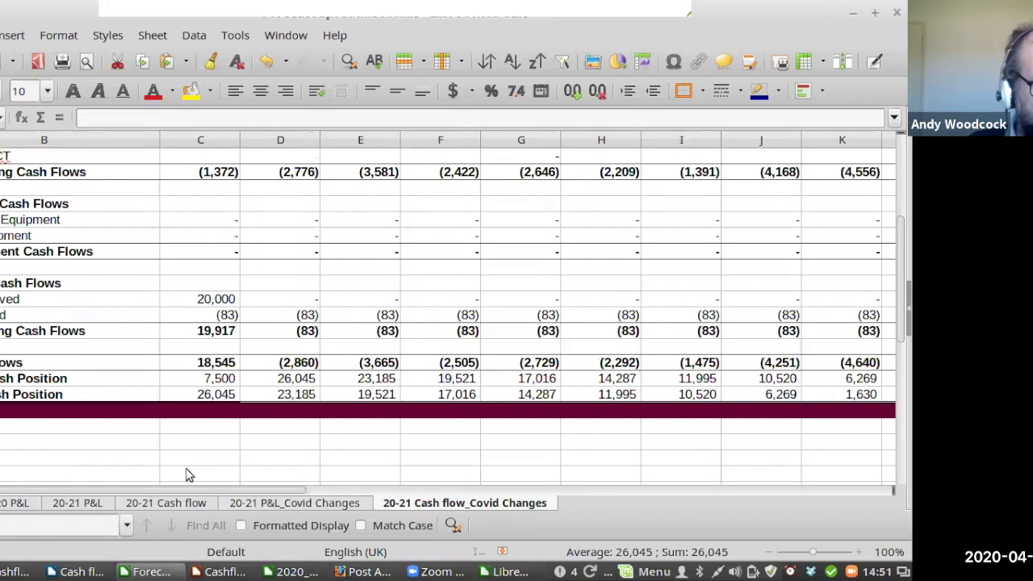
key("Left")
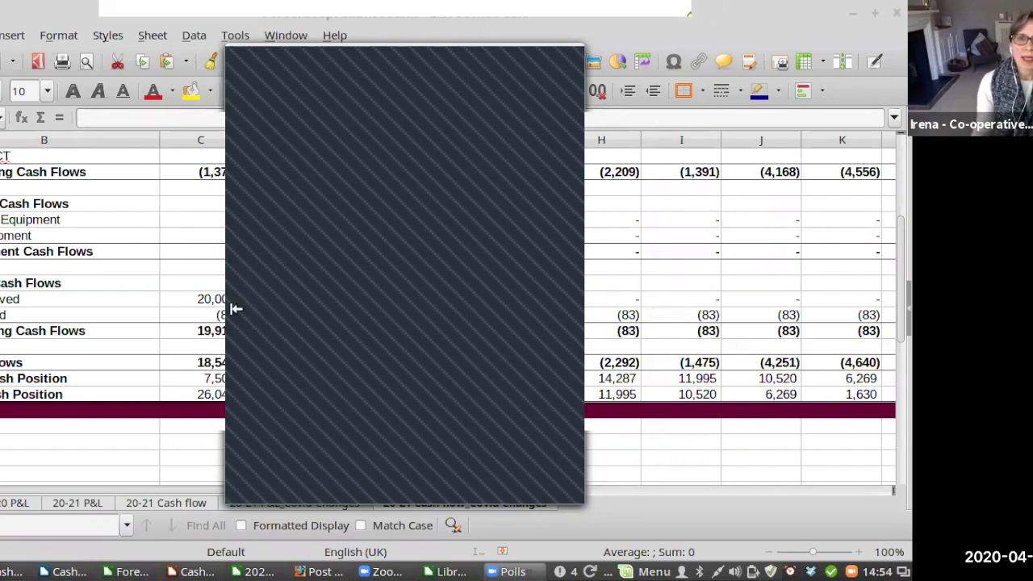
left_click(565, 55)
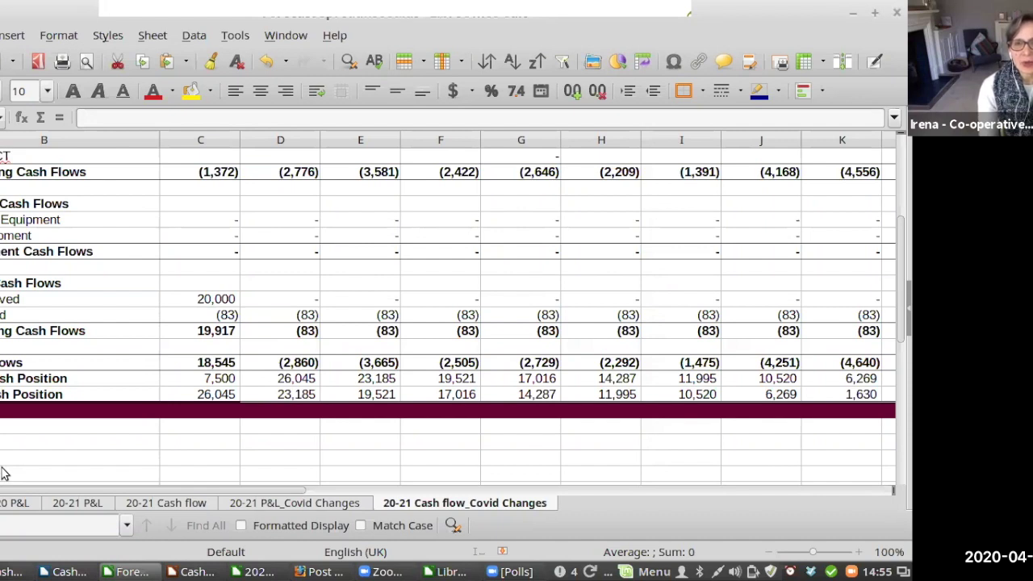
left_click(506, 572)
mouse_move(506, 571)
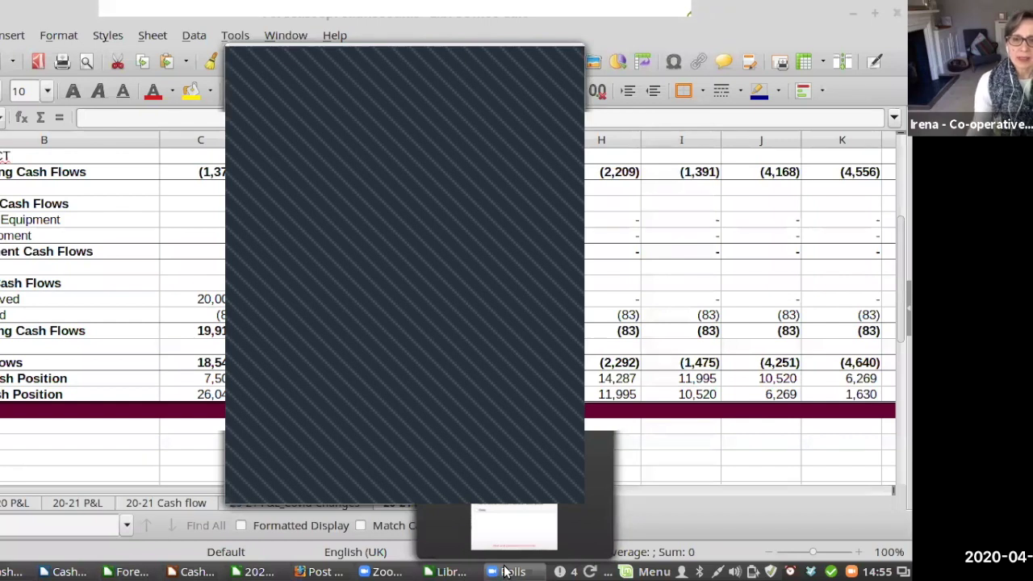
left_click(506, 571)
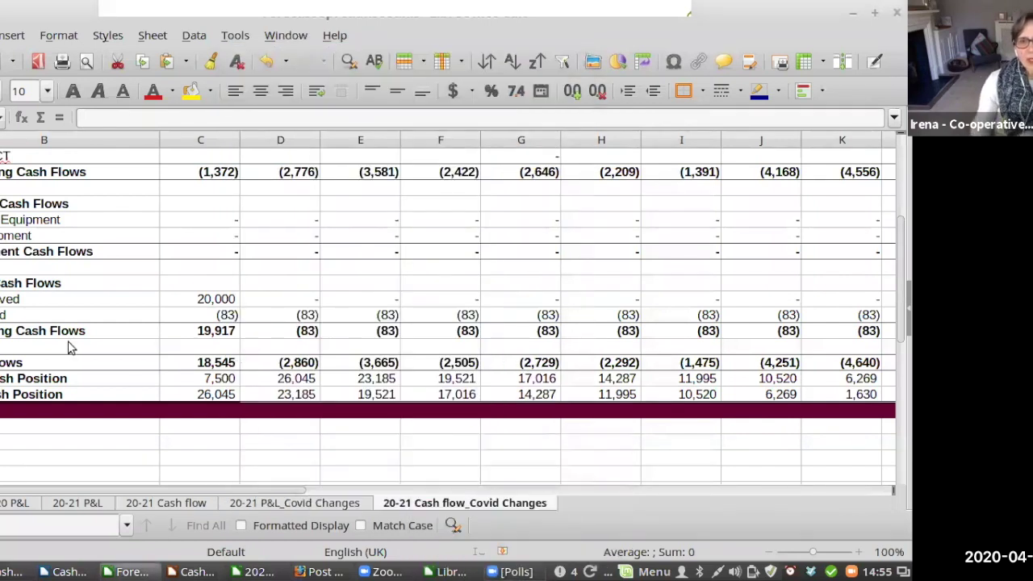
scroll(4, 347, "up", 4)
scroll(3, 347, "up", 1)
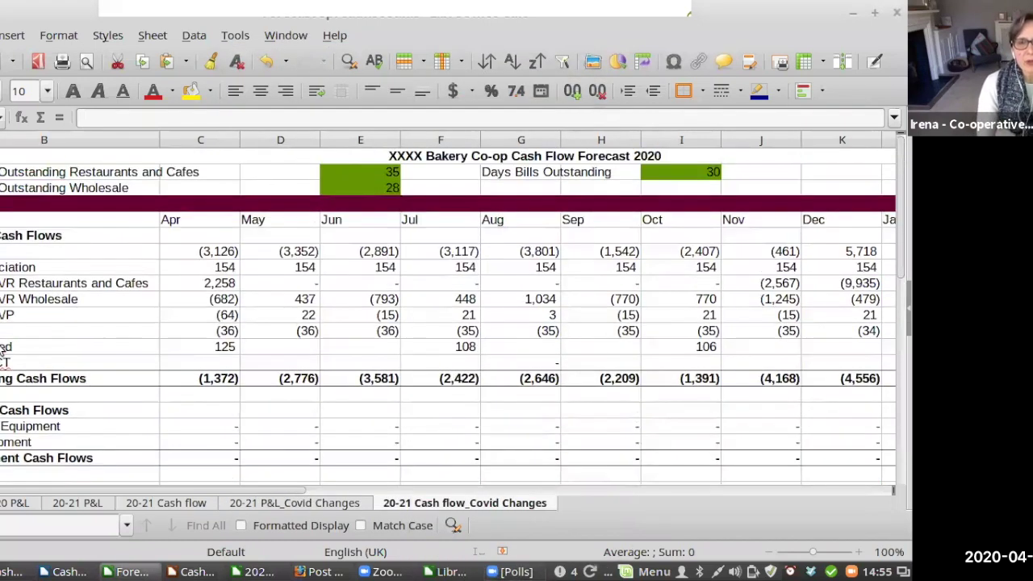
scroll(3, 347, "down", 1)
scroll(3, 347, "up", 1)
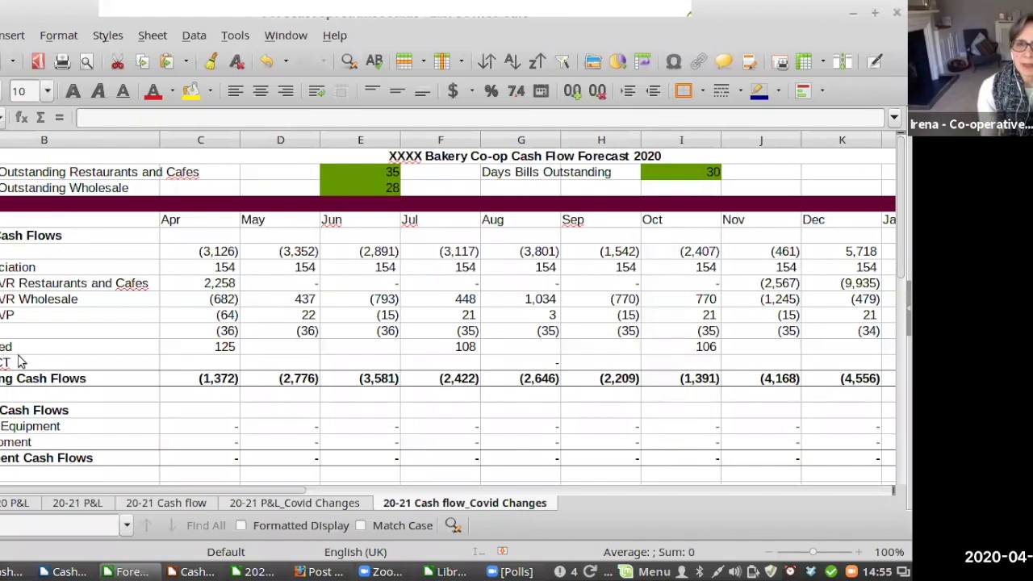
left_click(510, 572)
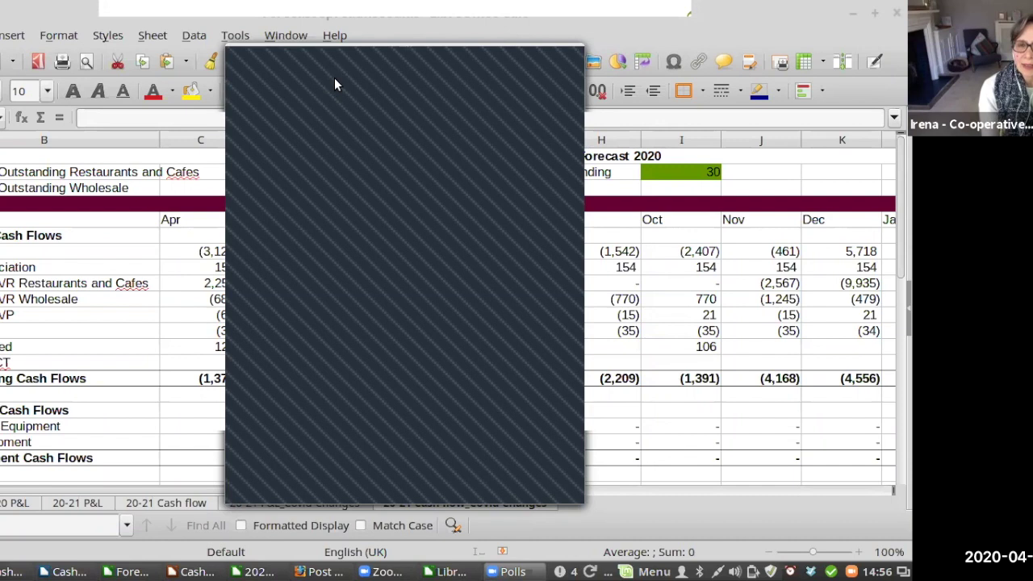
left_click(571, 57)
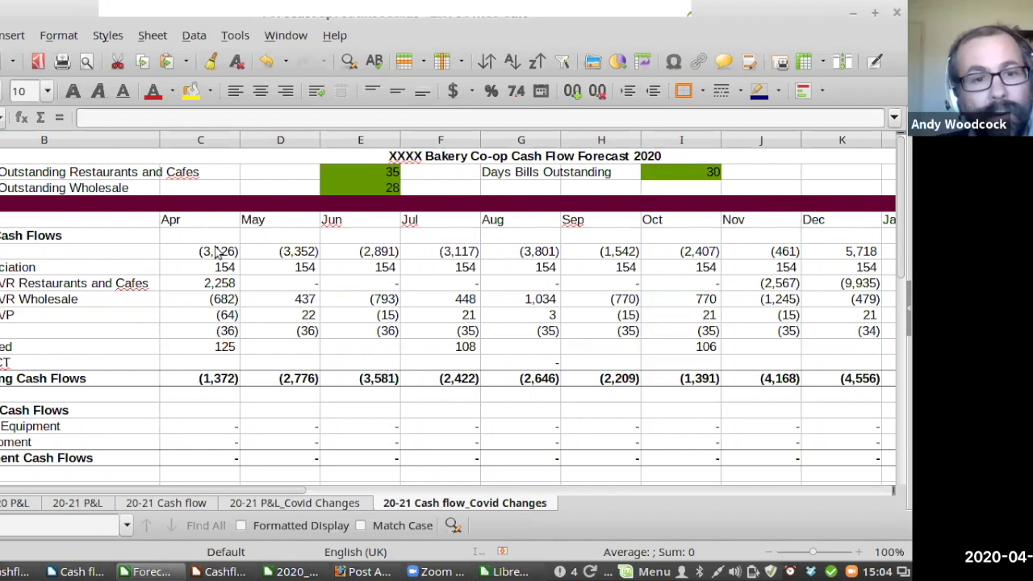
Review April to January income, cost of sales and overheads on the 20-21 P&L_Covid Changes sheet and return to the Covid cash flow sheet
left_click(284, 503)
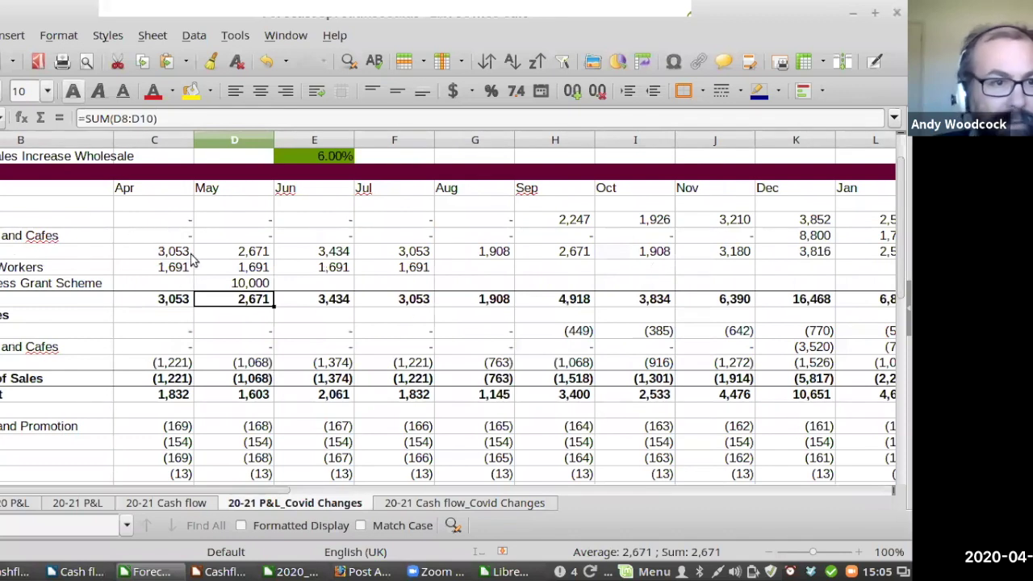
scroll(134, 323, "down", 2)
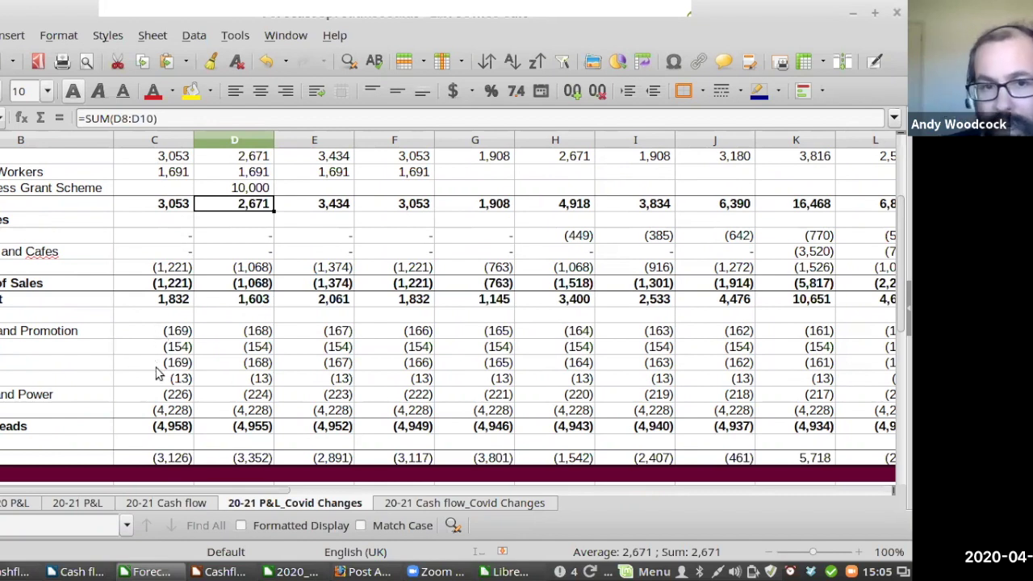
left_click(407, 503)
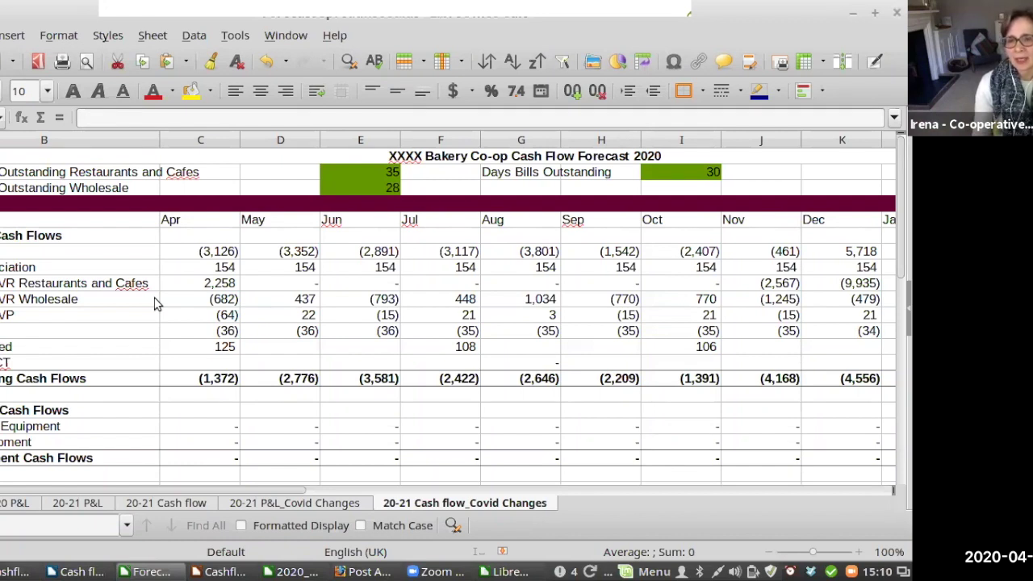
Switch from the forecast workbook to another open LibreOffice window
key("alt+Tab")
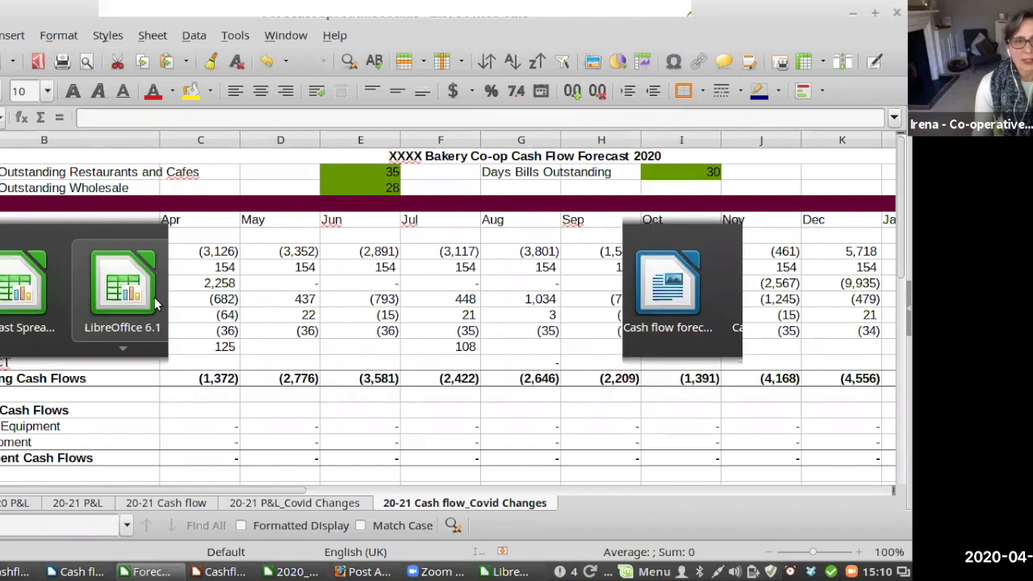